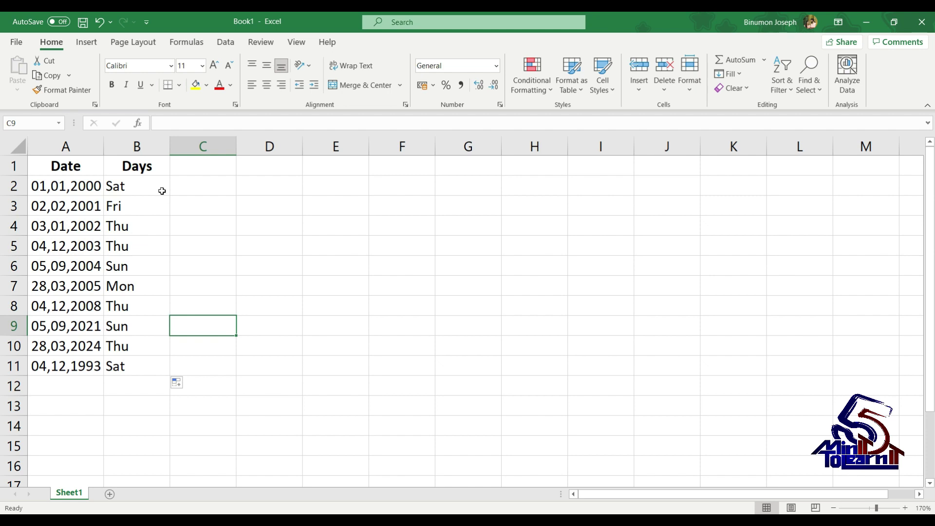
# Step: Change the format code in B2's TEXT formula to "DDDDD" and fill the formula down through B11
pyautogui.click(162, 191)
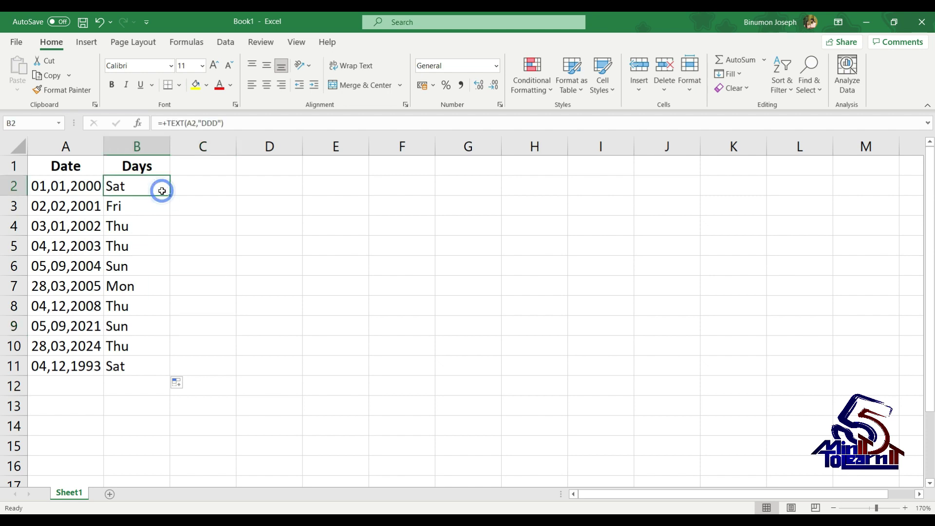
pyautogui.click(217, 125)
pyautogui.write('DD')
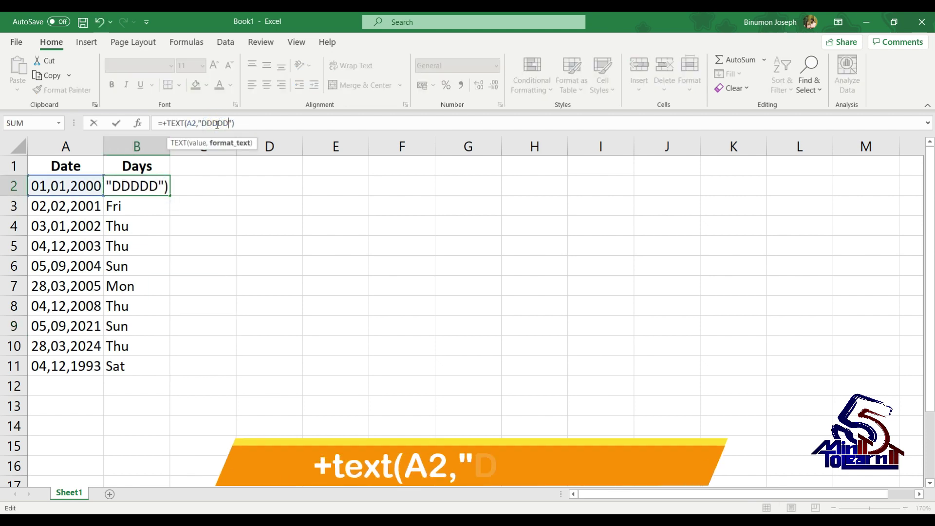
pyautogui.press('Return')
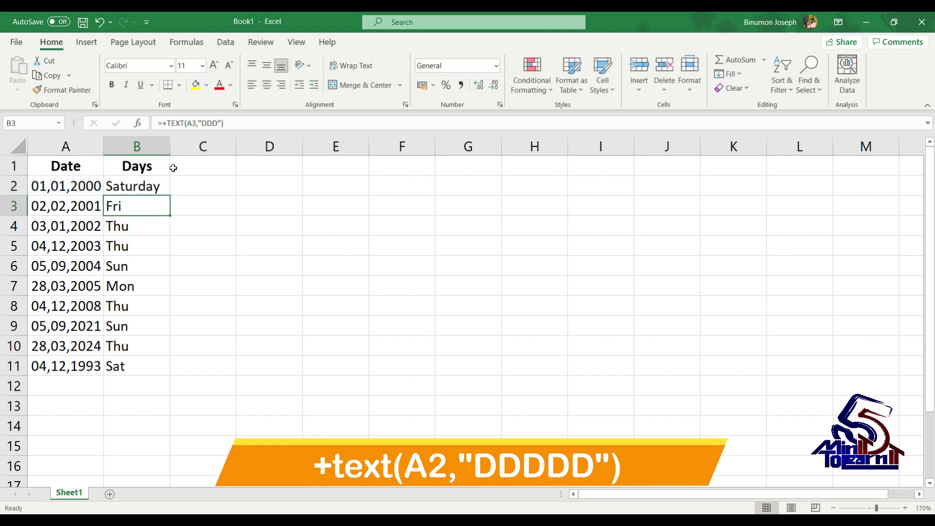
pyautogui.click(161, 191)
pyautogui.moveTo(170, 194); pyautogui.dragTo(158, 367)
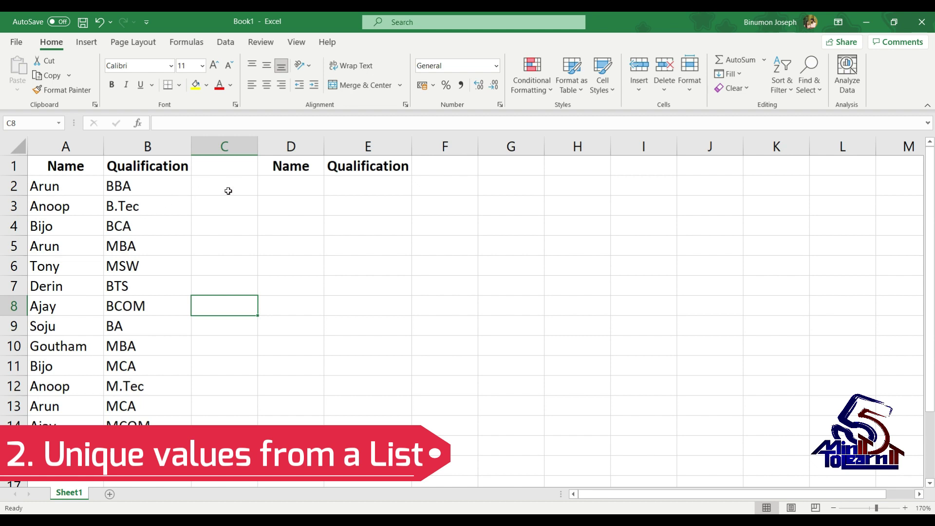
# Step: Enter =UNIQUE(A2:A14) in D2 to list each name from the Name column once
pyautogui.click(292, 194)
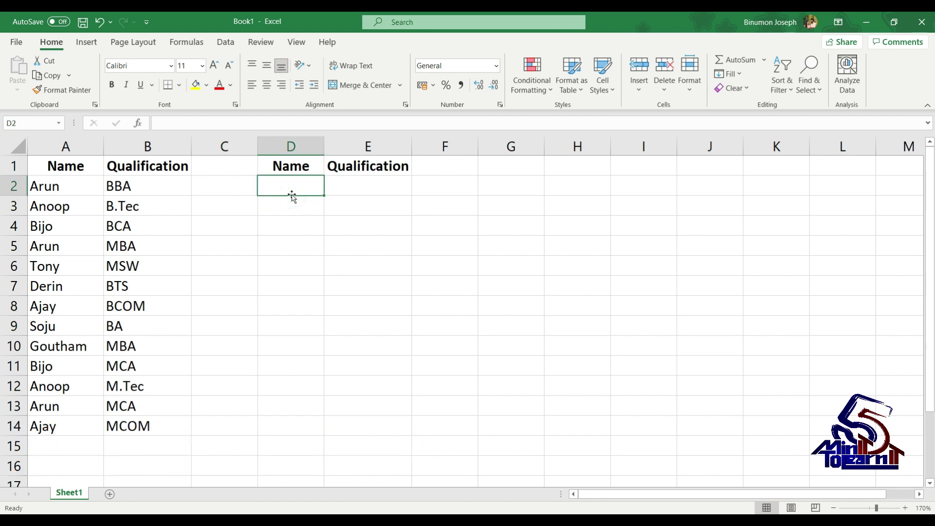
pyautogui.write('=uni')
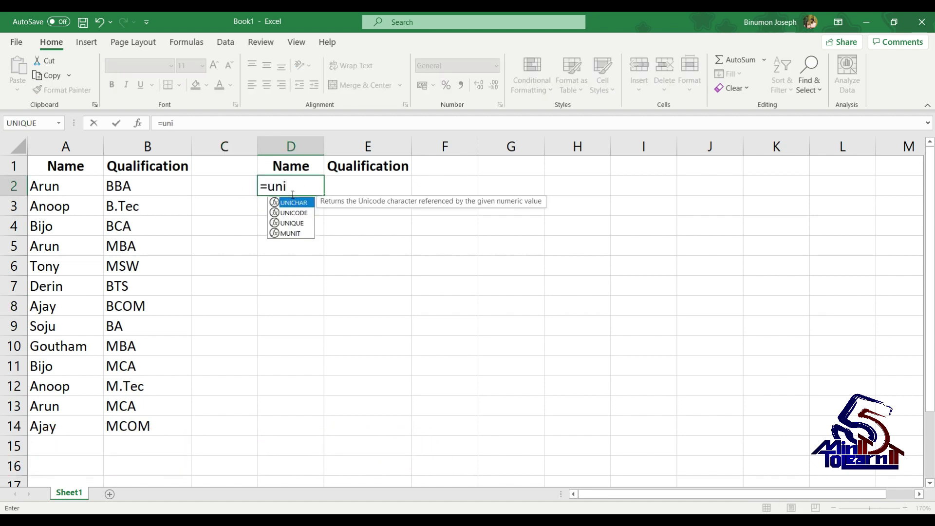
pyautogui.write('que')
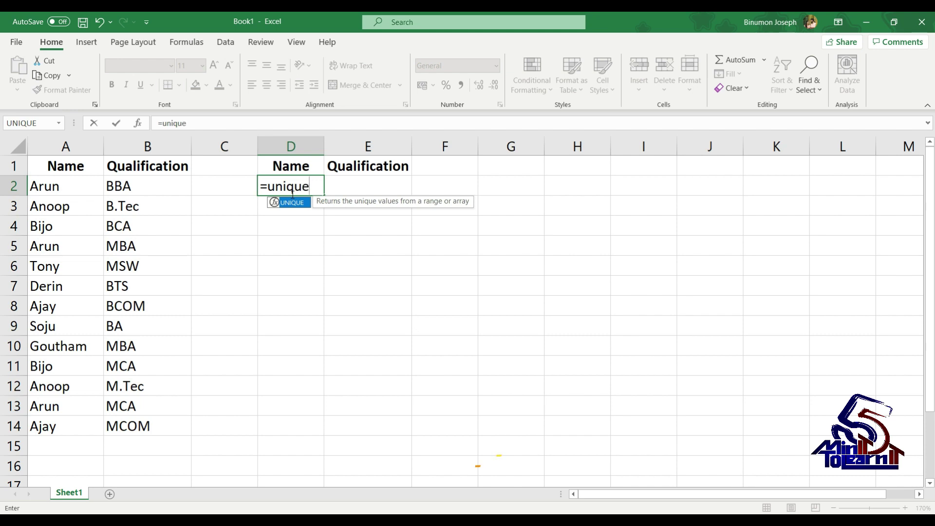
pyautogui.write('(')
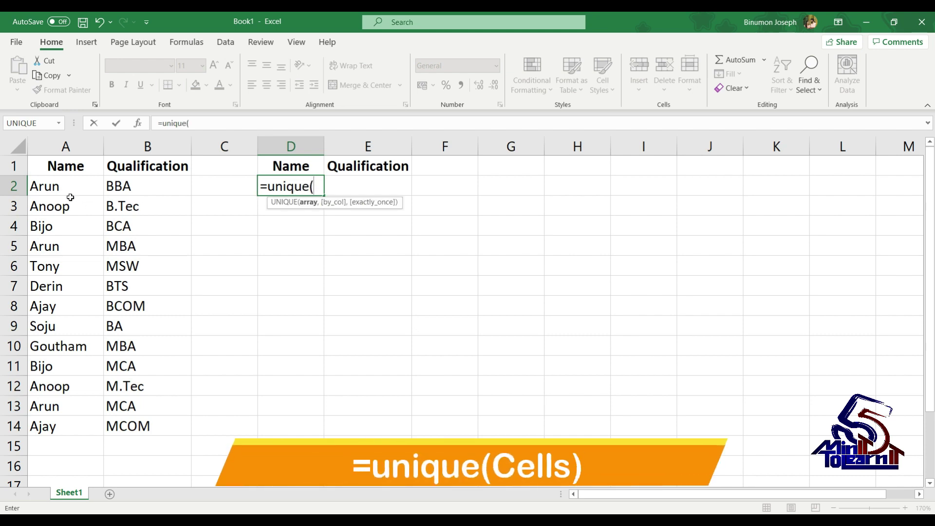
pyautogui.moveTo(70, 194); pyautogui.dragTo(59, 422)
pyautogui.write(')')
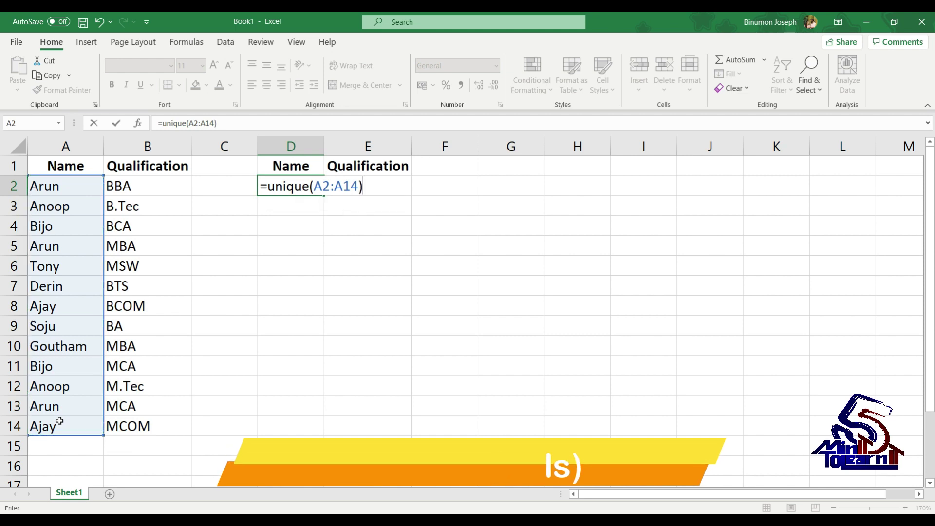
pyautogui.press('Return')
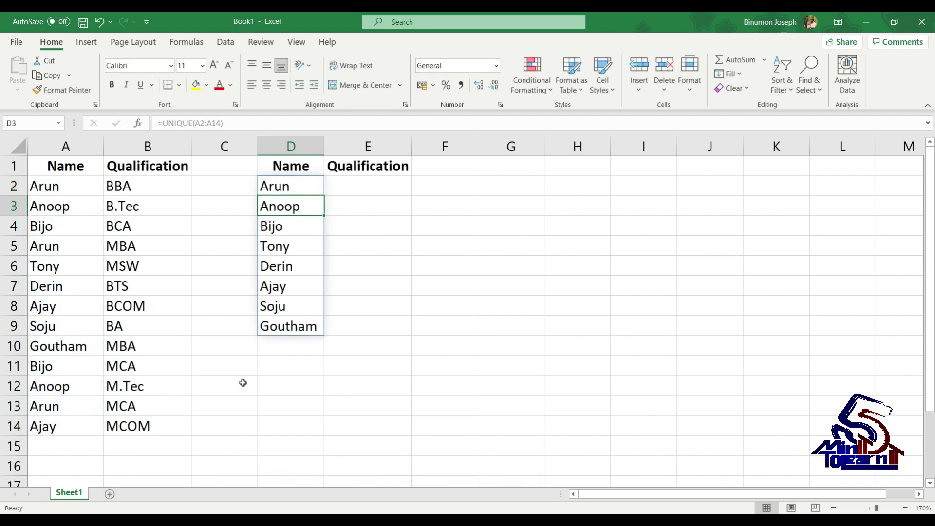
# Step: Enter =TEXTJOIN("-",TRUE,IF(D2=A:A,B:B,"")) in E2 to join the qualifications matching the name in D2
pyautogui.click(356, 182)
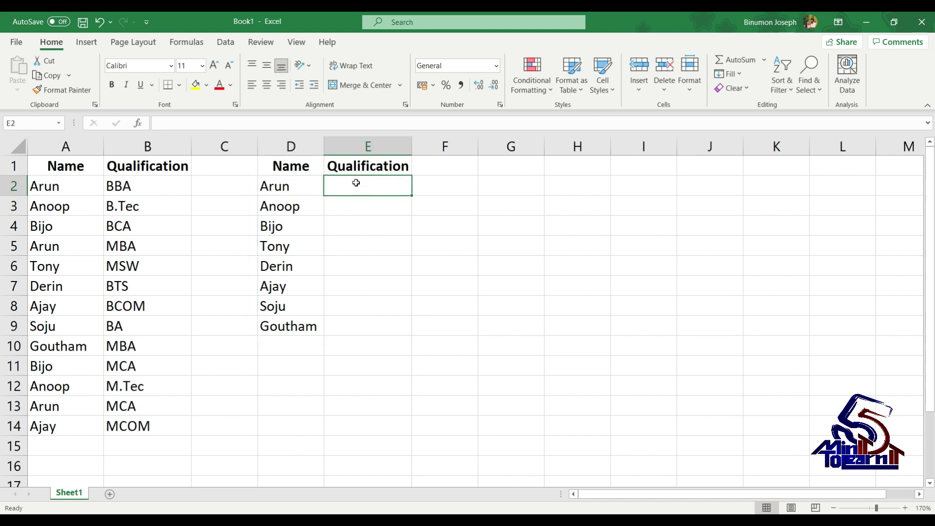
pyautogui.write('=')
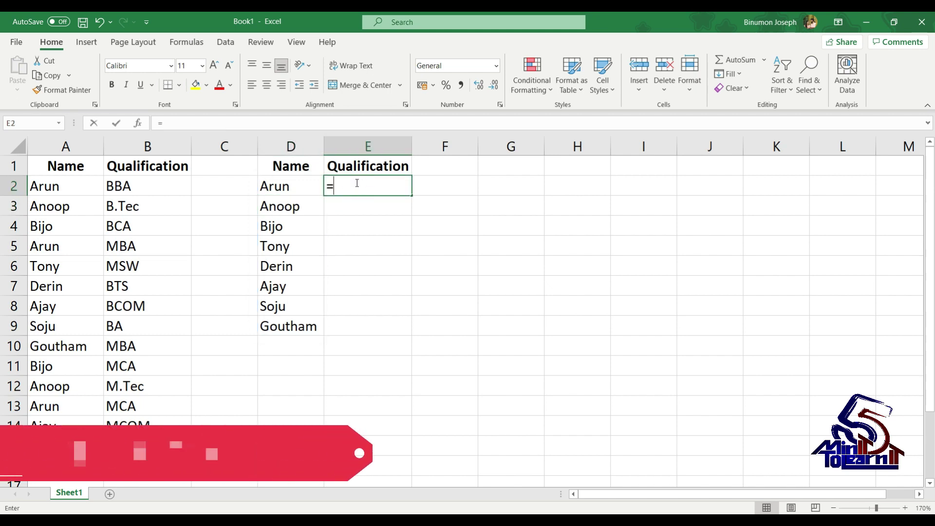
pyautogui.write('textjoin(')
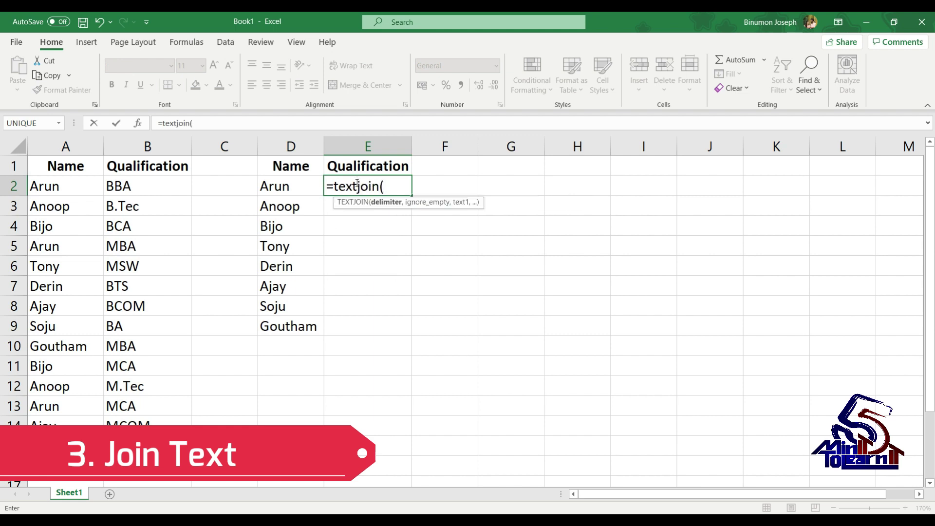
pyautogui.write(' "')
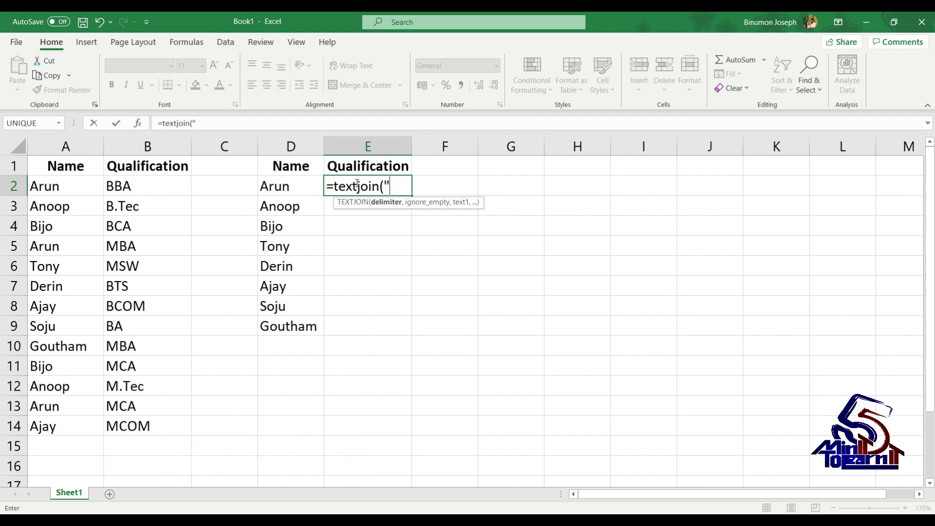
pyautogui.write('-",true,if(')
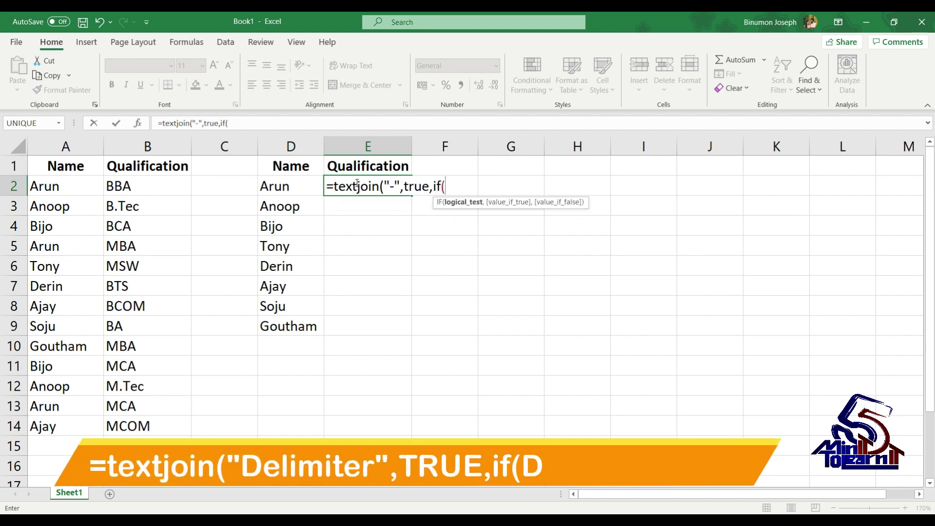
pyautogui.click(275, 187)
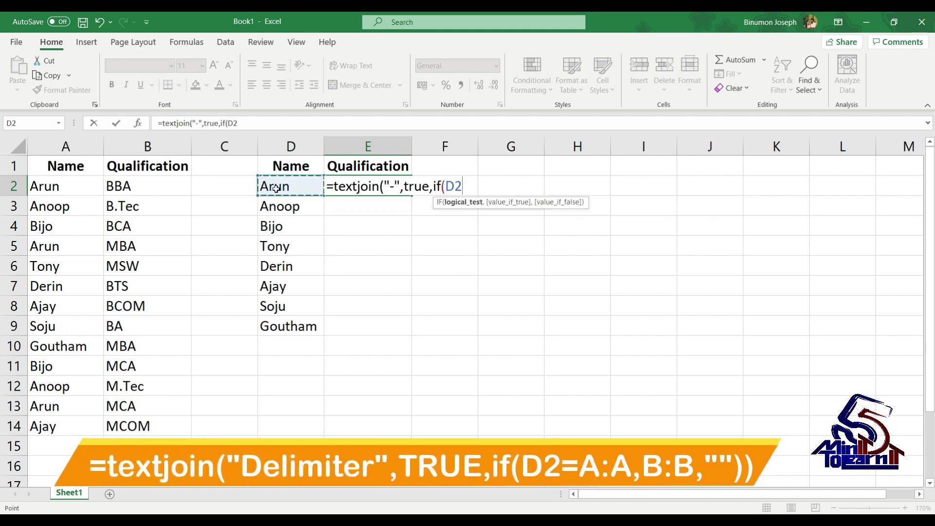
pyautogui.write('=')
pyautogui.click(66, 139)
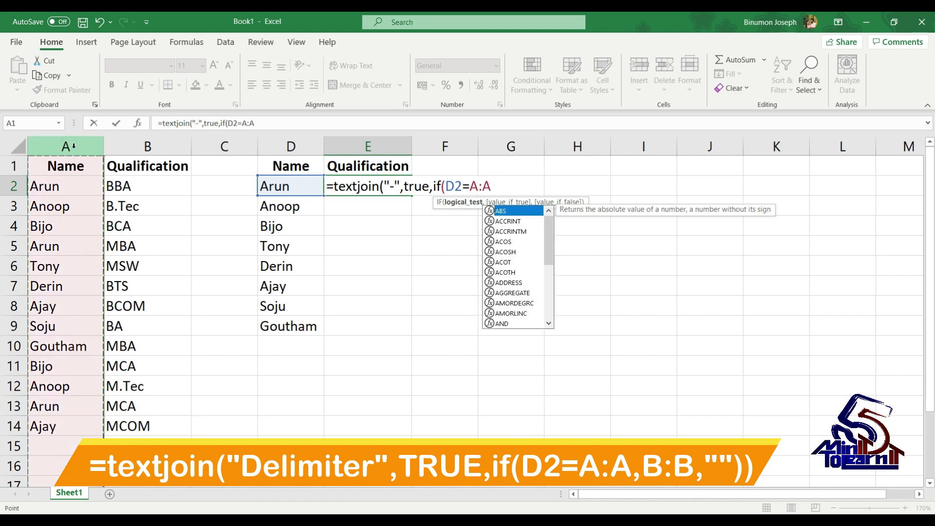
pyautogui.write(',')
pyautogui.click(148, 137)
pyautogui.write(',B:B,')
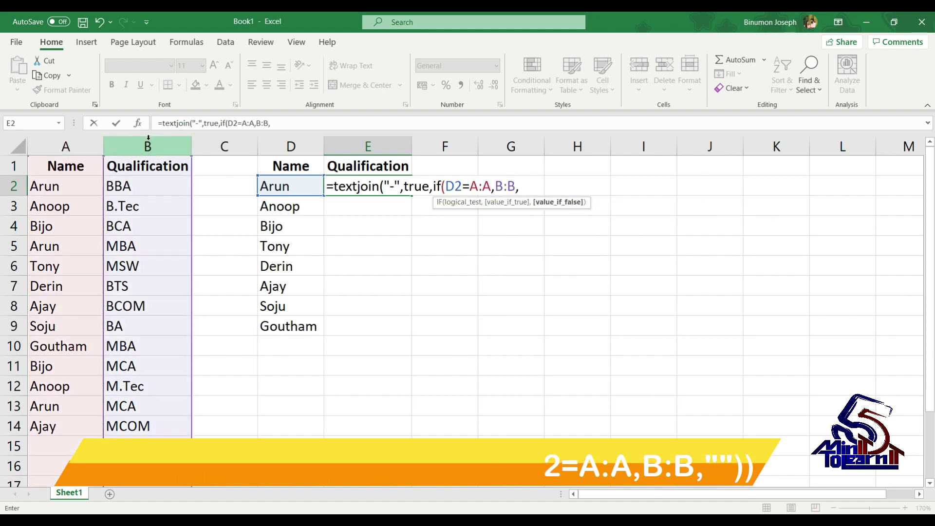
pyautogui.write('""))')
pyautogui.press('Return')
# Step: Fill the TEXTJOIN formula from E2 down through E9 for the remaining unique names
pyautogui.click(411, 192)
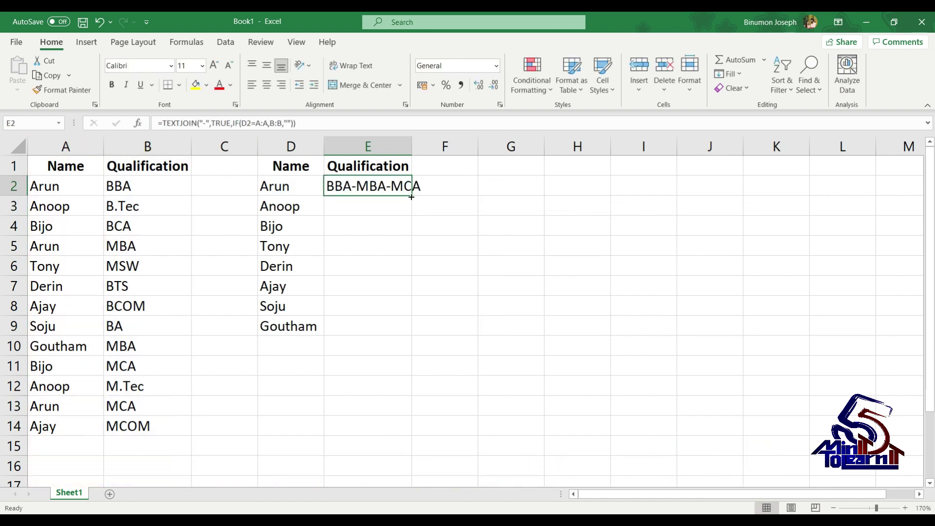
pyautogui.moveTo(411, 195); pyautogui.dragTo(411, 331)
pyautogui.click(465, 286)
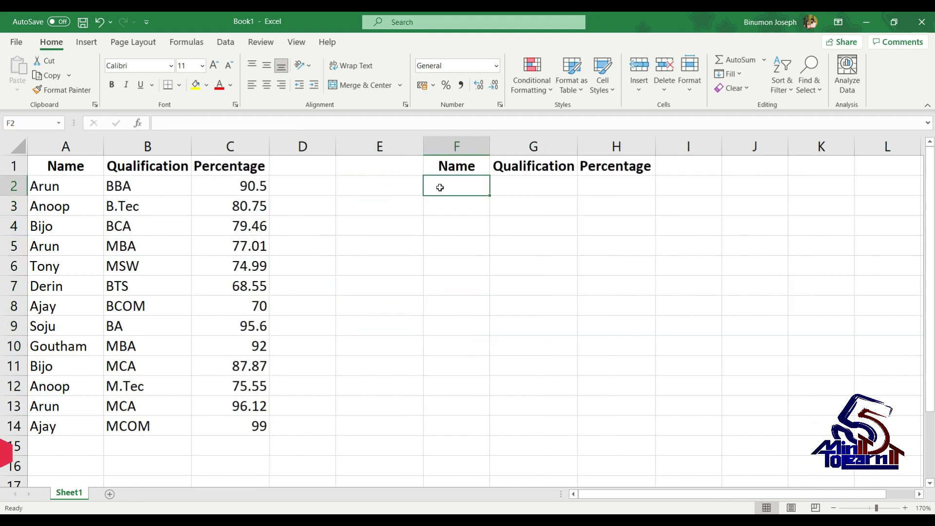
# Step: Enter =SORT(A2:C14,3,1) in F2 to sort the table by percentage in ascending order
pyautogui.write('=so')
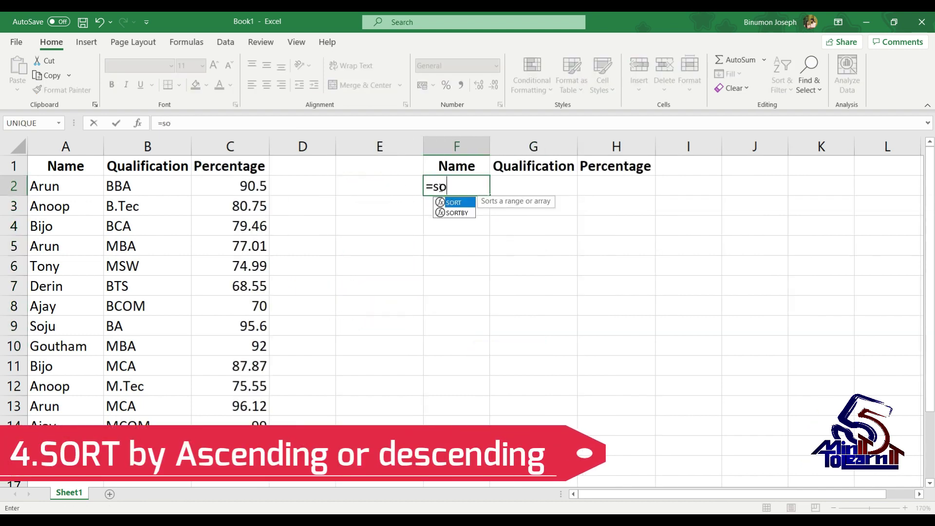
pyautogui.write('rt(')
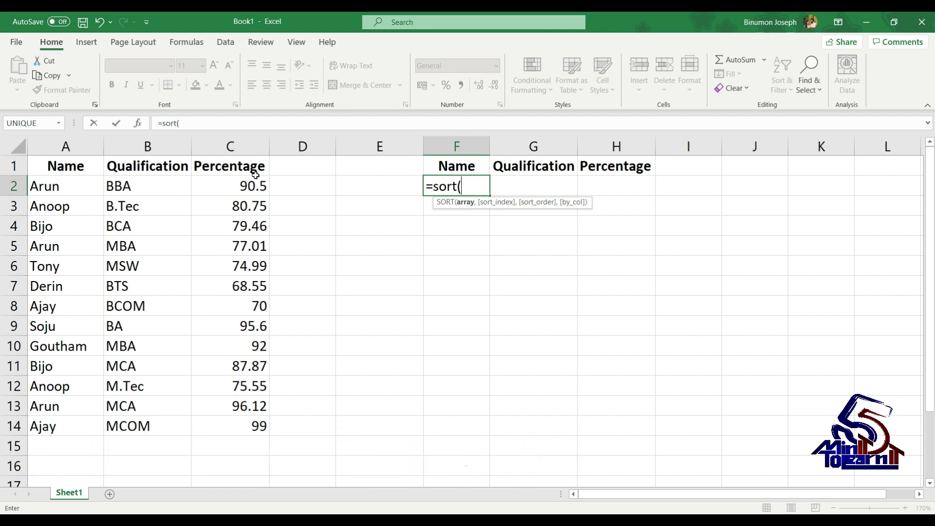
pyautogui.moveTo(68, 185); pyautogui.dragTo(245, 419)
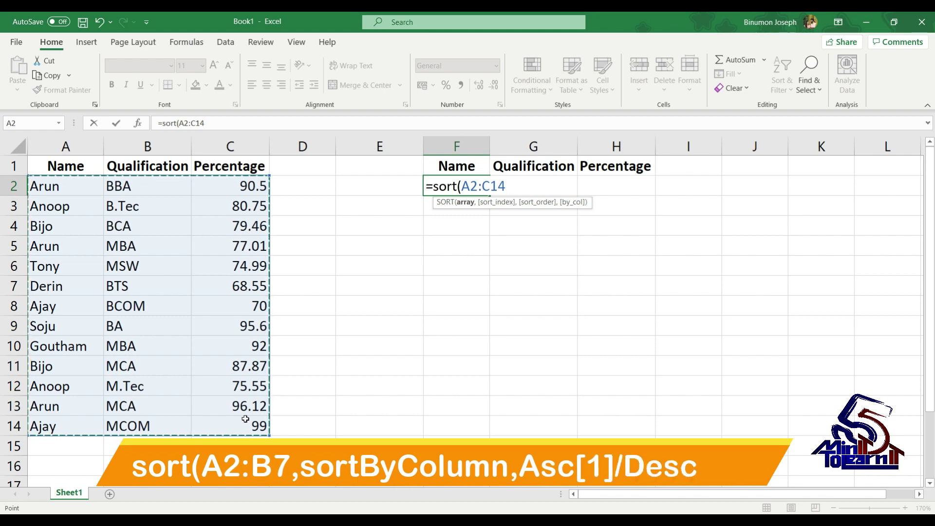
pyautogui.write(',3')
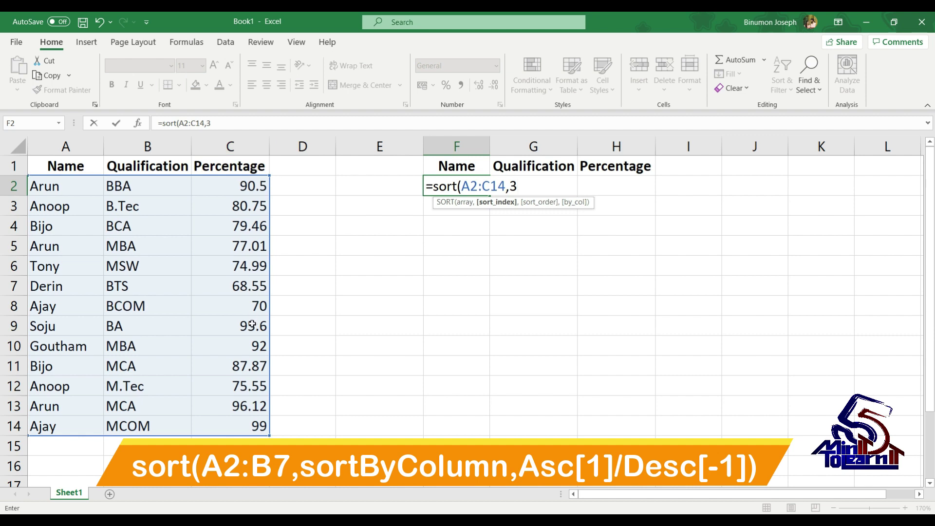
pyautogui.write(',')
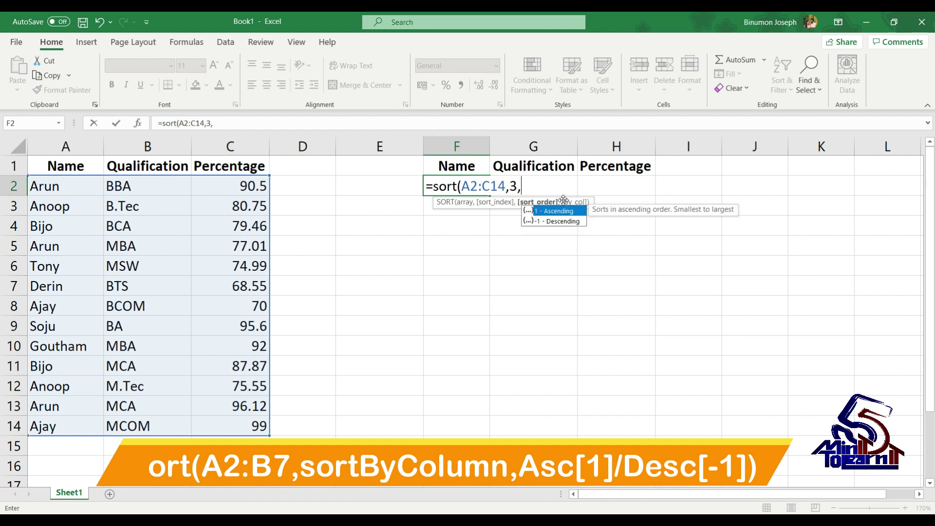
pyautogui.write('1')
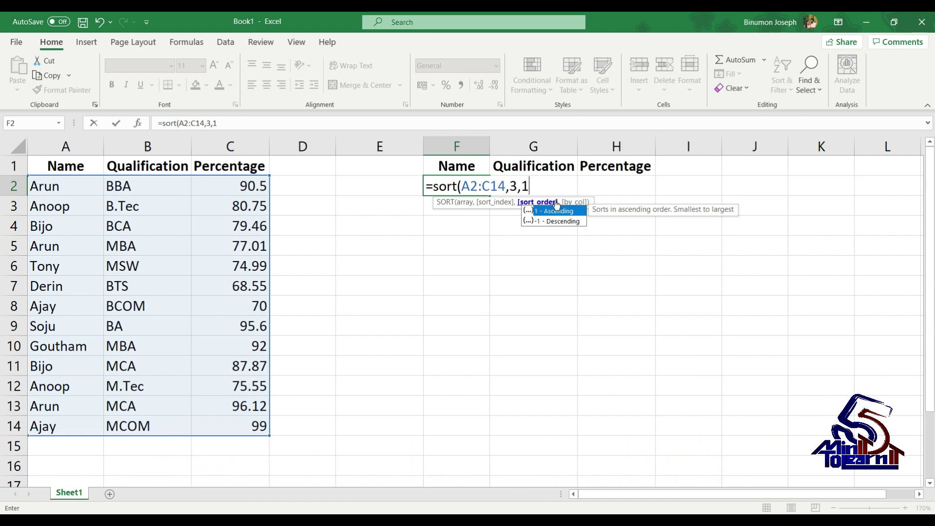
pyautogui.write(')')
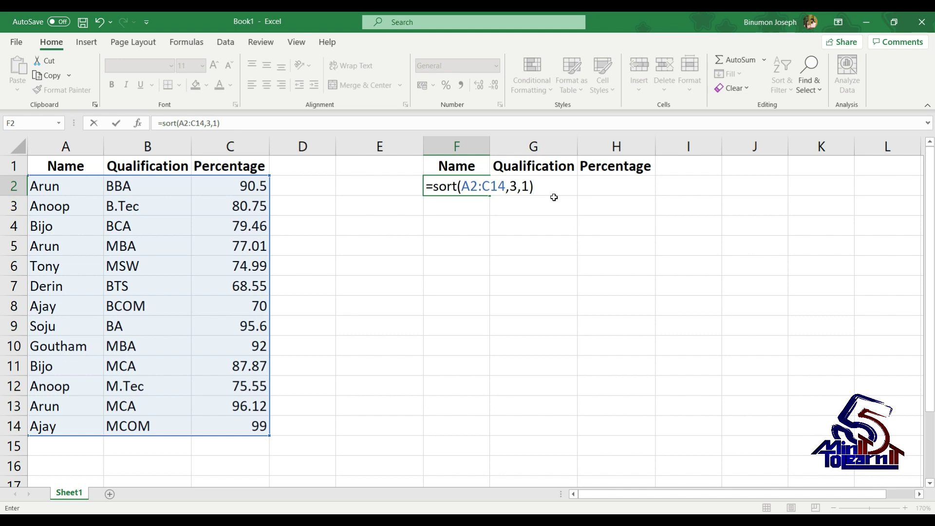
pyautogui.press('Return')
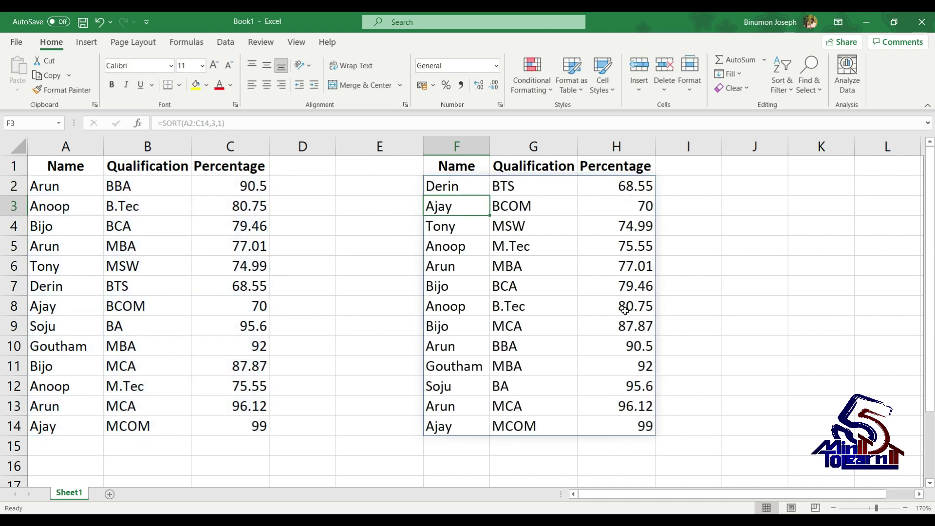
# Step: Change the sort order argument of the SORT formula in F2 to -1 for descending order
pyautogui.doubleClick(478, 188)
pyautogui.doubleClick(536, 188)
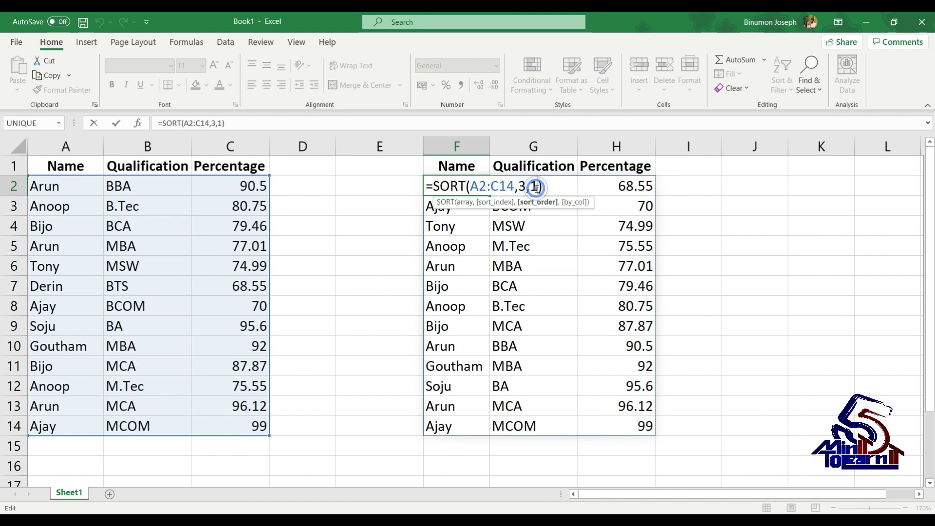
pyautogui.press('BackSpace')
pyautogui.write('-')
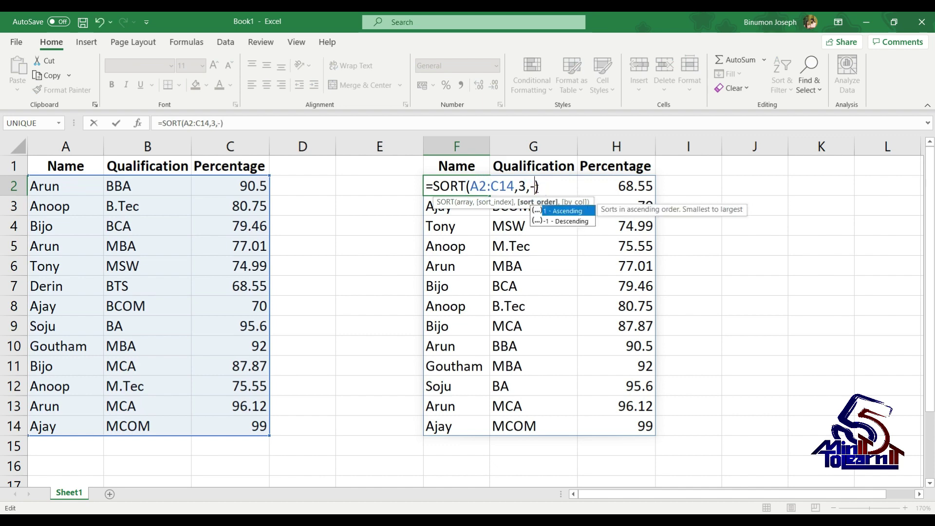
pyautogui.write('1')
pyautogui.press('Return')
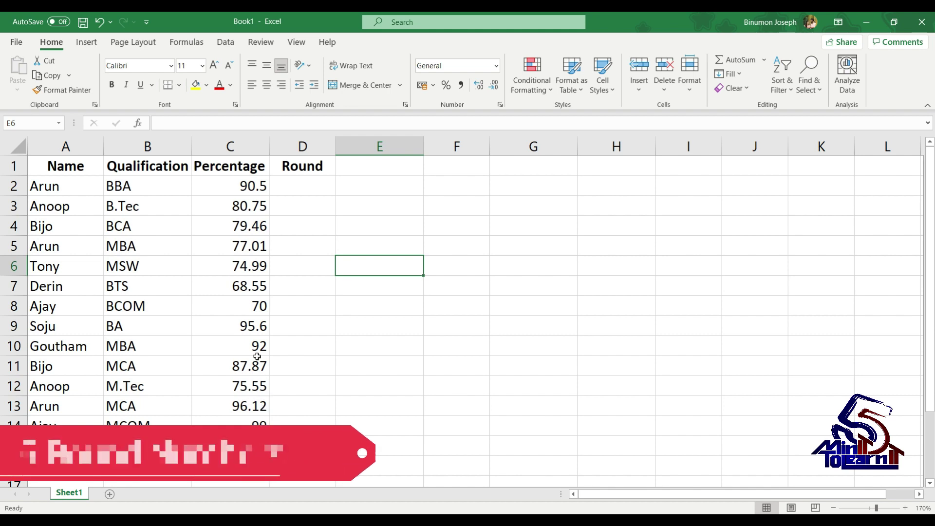
# Step: Enter =ROUND(C2,0) in D2 to round the first percentage to a whole number
pyautogui.click(293, 191)
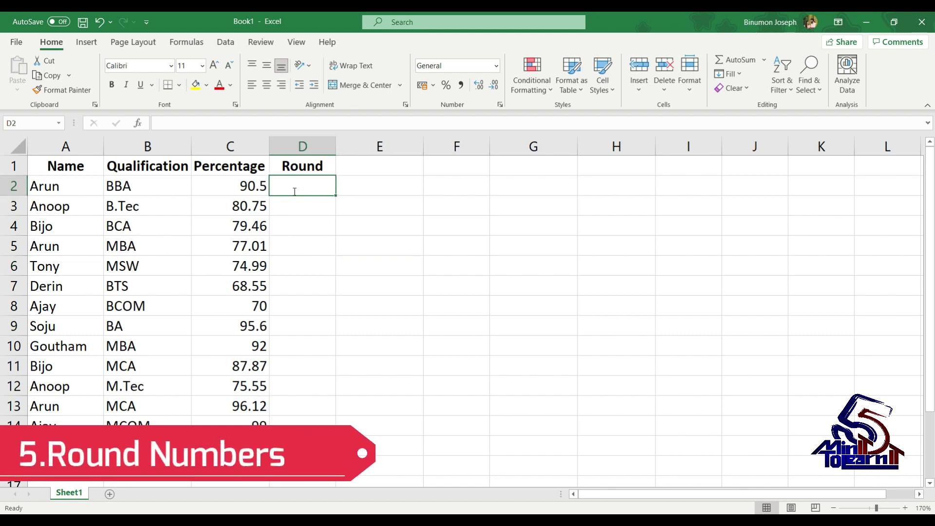
pyautogui.write('=round')
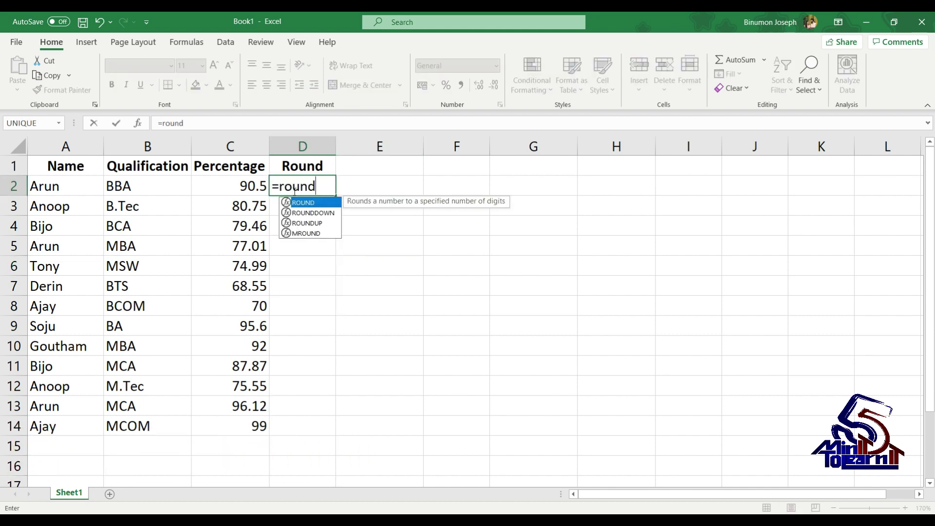
pyautogui.write('(')
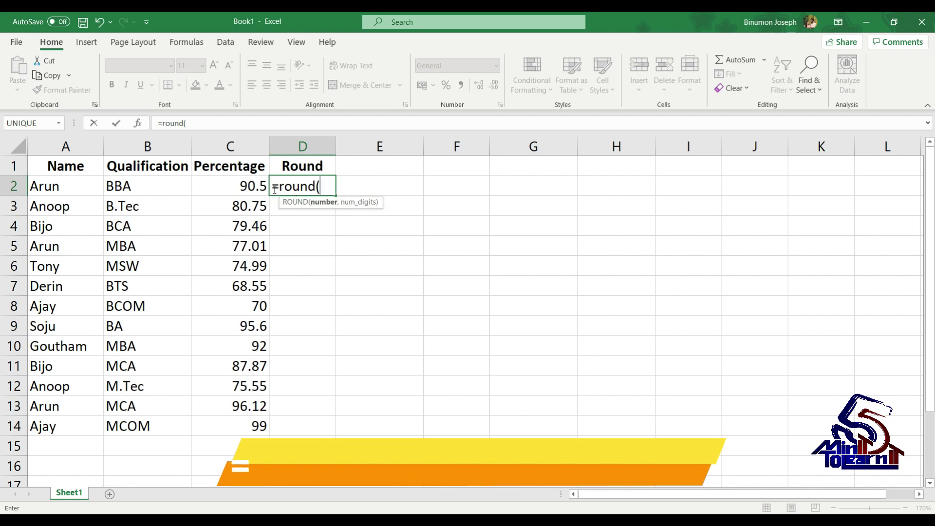
pyautogui.click(253, 186)
pyautogui.write(',')
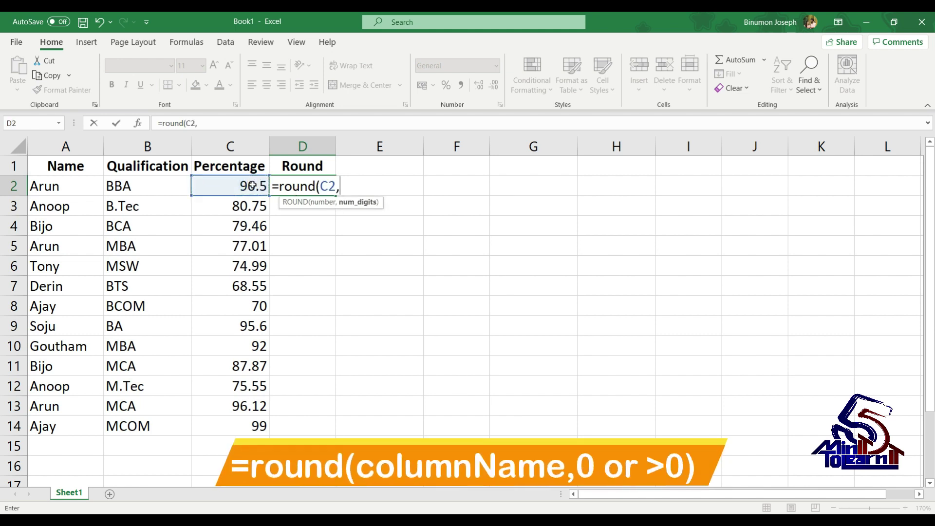
pyautogui.write('0)')
pyautogui.press('Return')
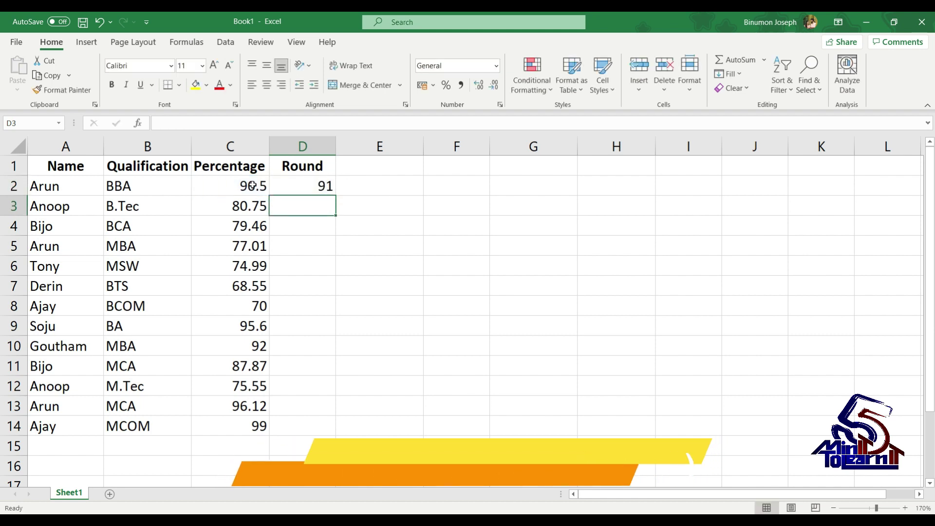
# Step: Fill the ROUND formula from D2 down through D15
pyautogui.click(302, 185)
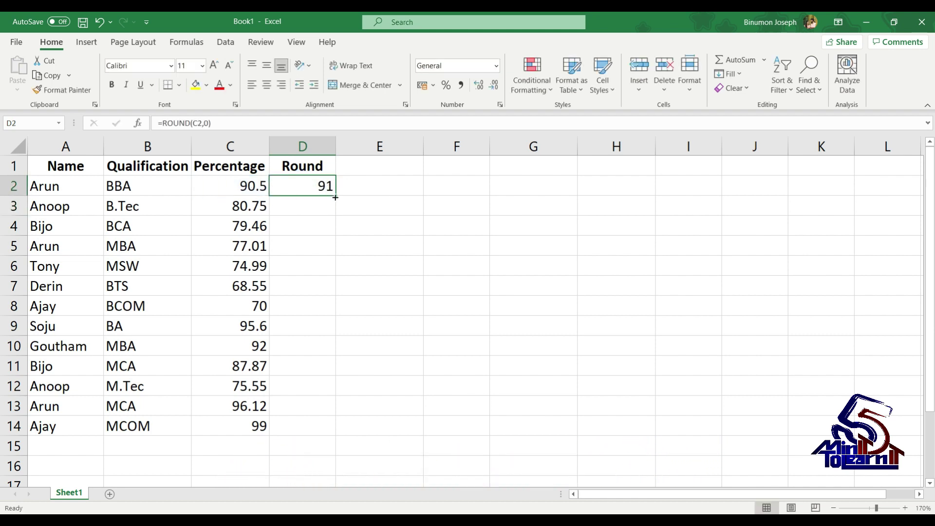
pyautogui.moveTo(334, 197); pyautogui.dragTo(324, 459)
pyautogui.click(380, 323)
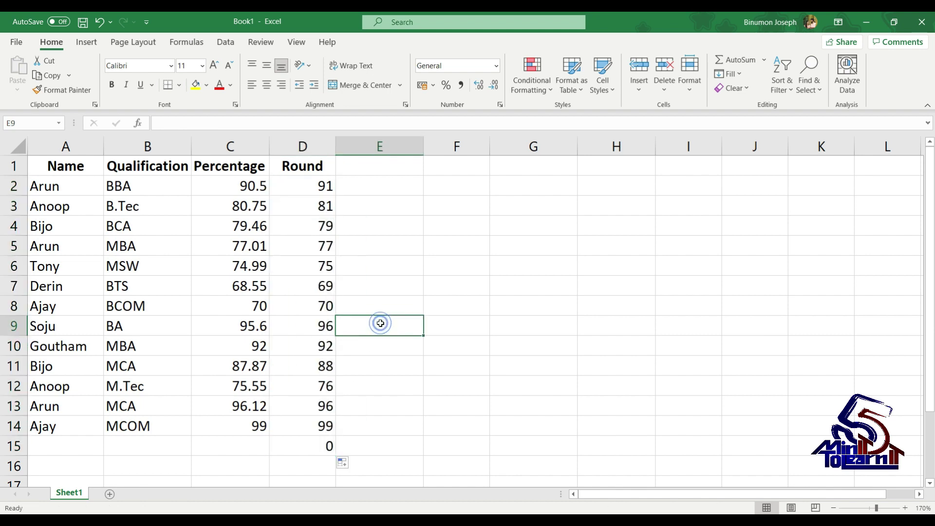
# Step: Change the digits argument of the ROUND formula in D2 to 1 and fill it down the Round column
pyautogui.doubleClick(319, 189)
pyautogui.click(359, 189)
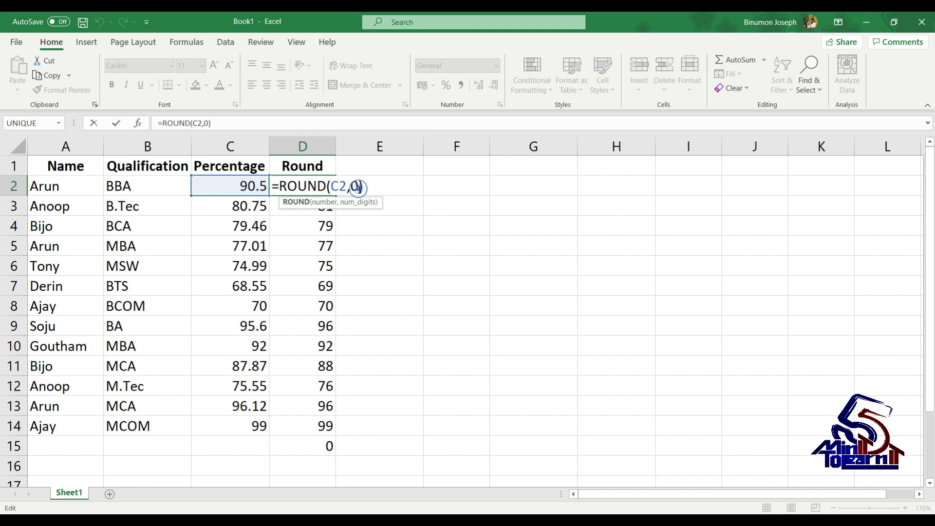
pyautogui.press('BackSpace')
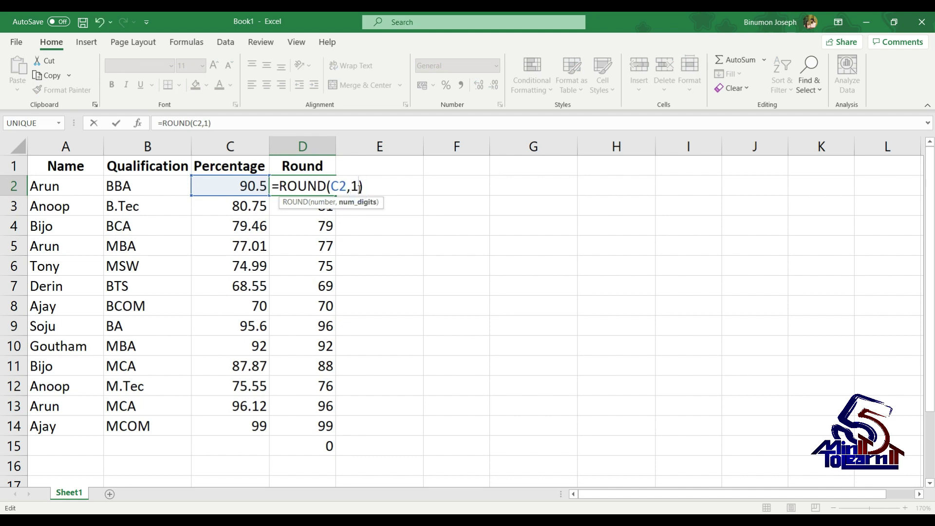
pyautogui.press('Return')
pyautogui.click(331, 183)
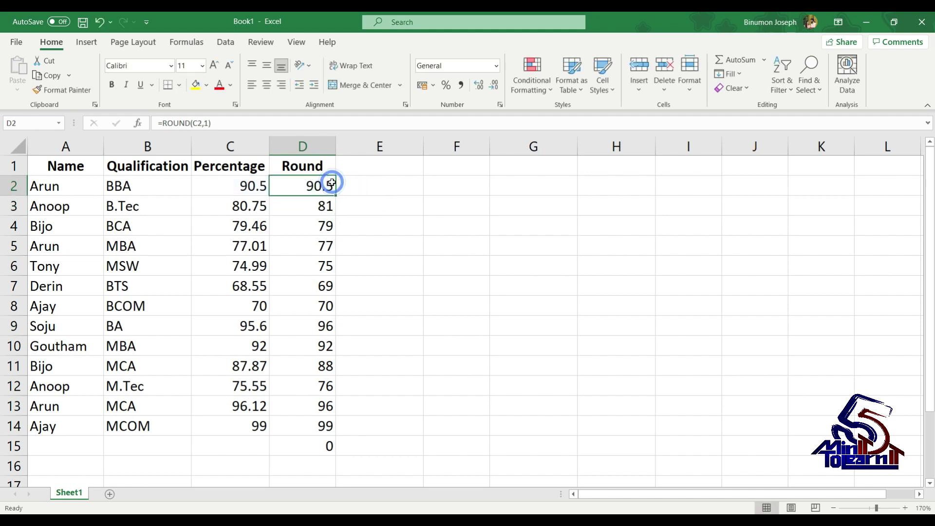
pyautogui.moveTo(336, 196); pyautogui.dragTo(329, 452)
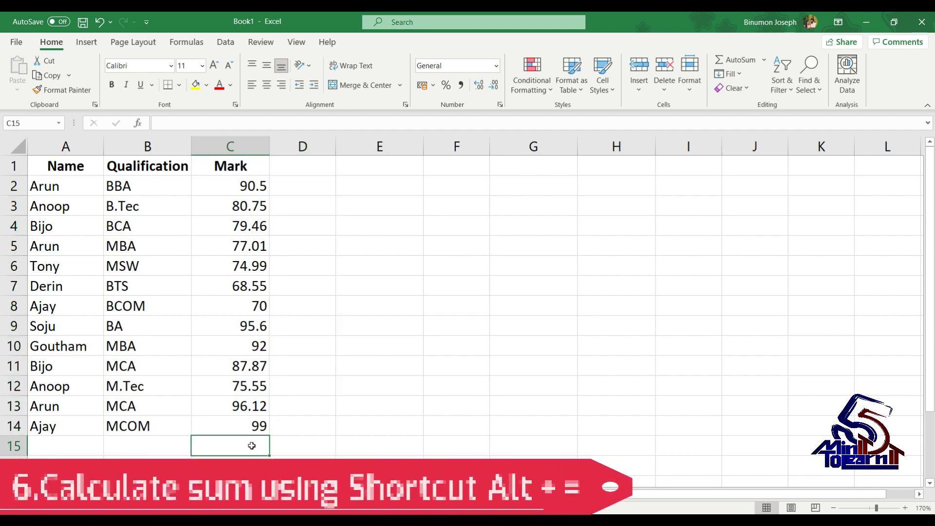
# Step: Insert an automatic sum of the marks in C15 as =SUM(C2:C14)
pyautogui.hotkey('alt', '=')
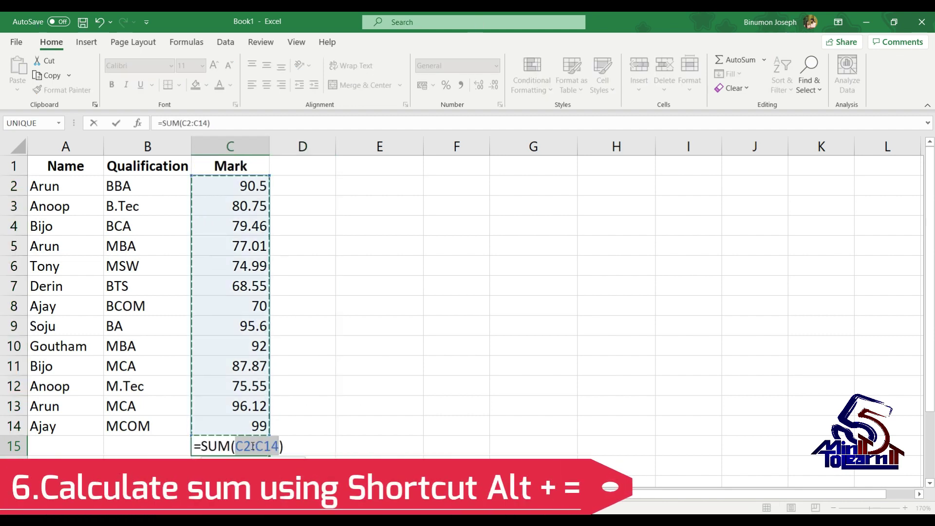
pyautogui.press('Return')
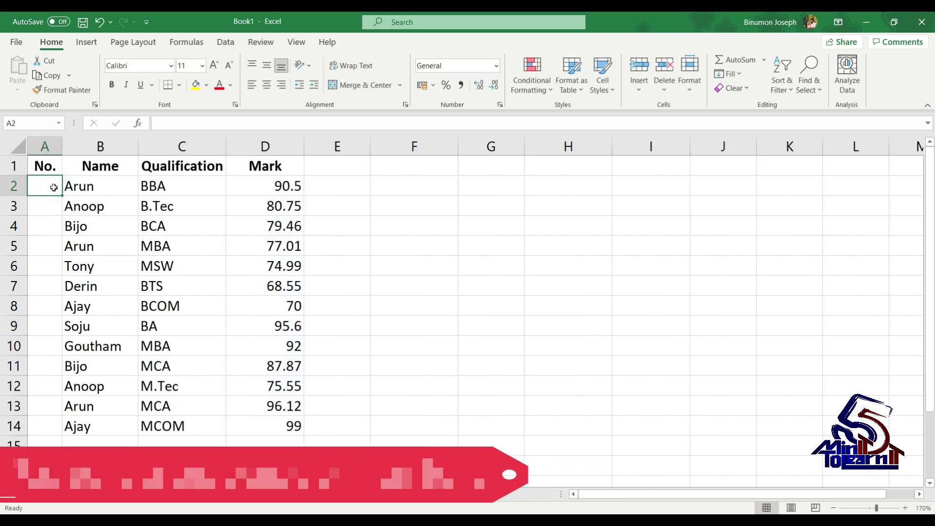
# Step: Enter =SEQUENCE(13) in A2 to number the thirteen rows of the No. column
pyautogui.write('s')
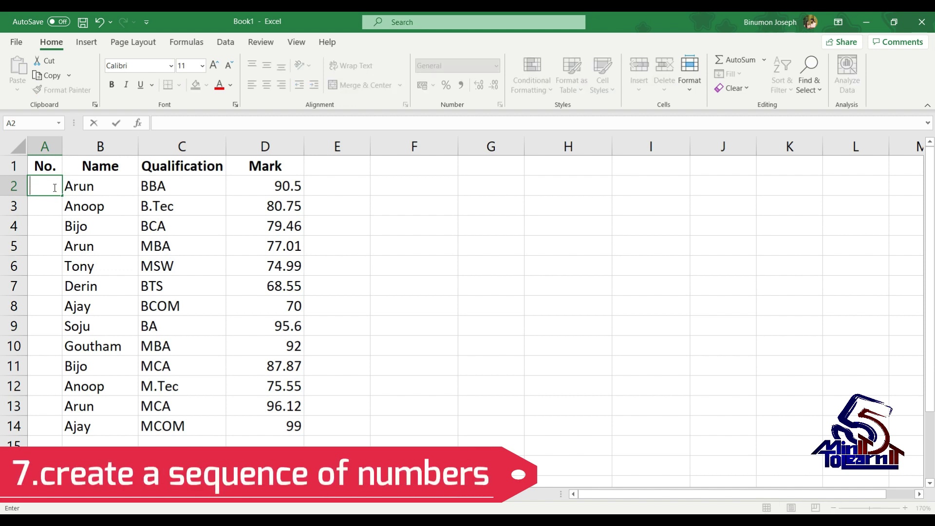
pyautogui.write('seq')
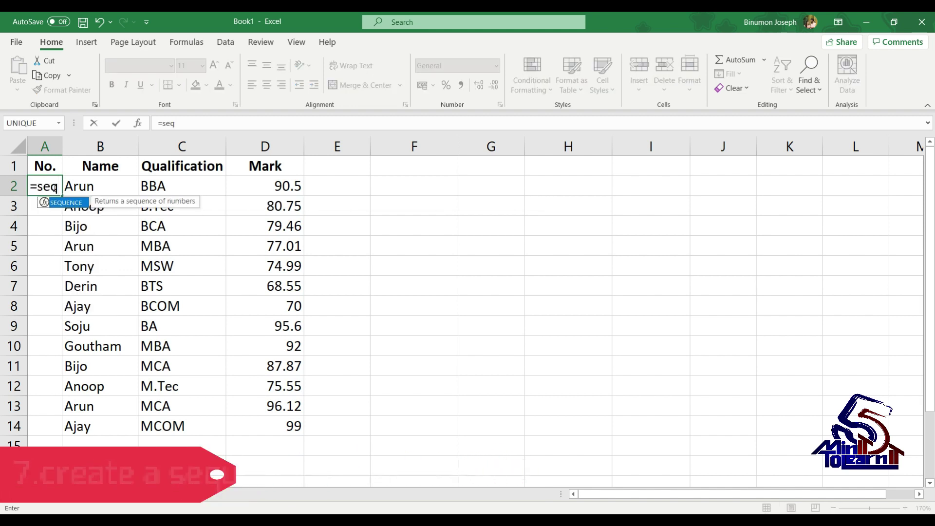
pyautogui.write('uence')
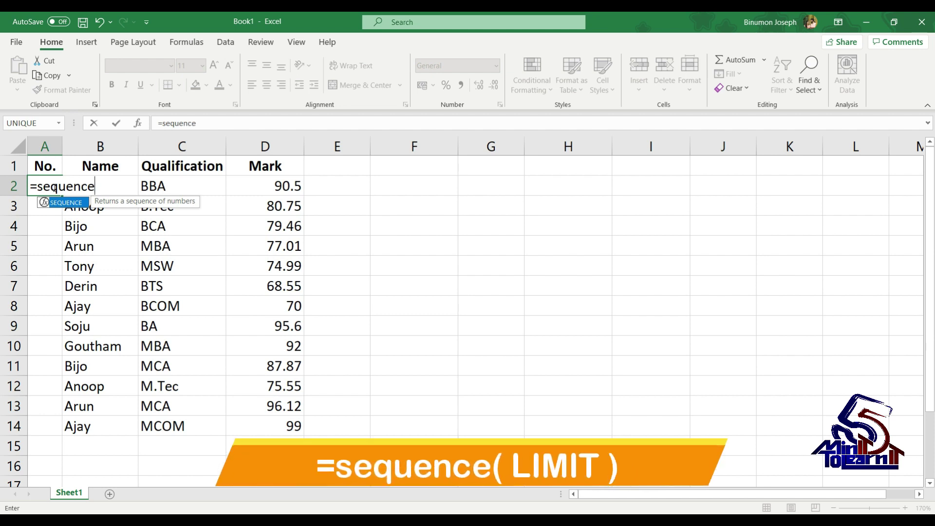
pyautogui.write('(')
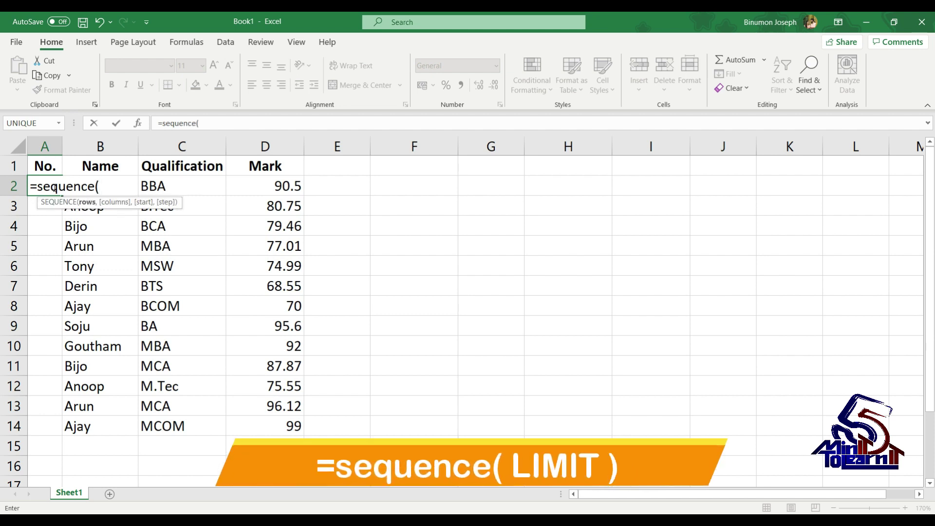
pyautogui.write('13)')
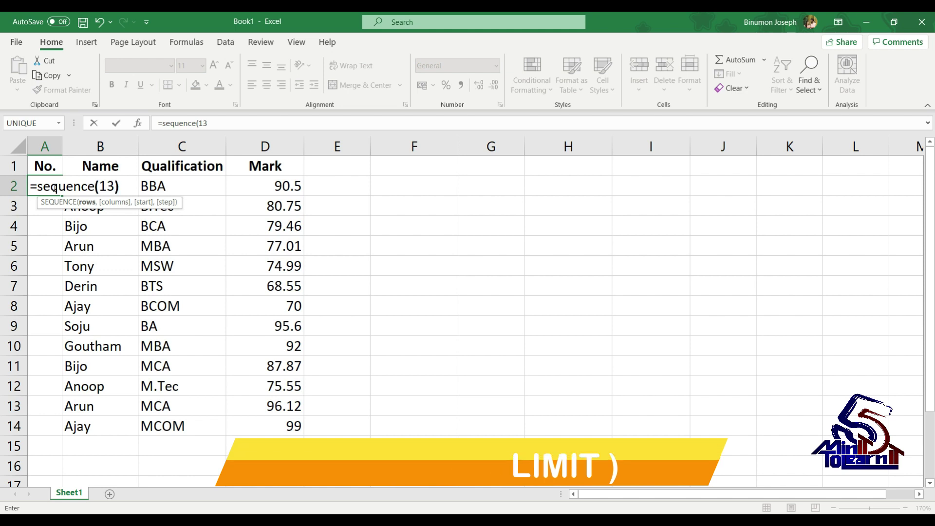
pyautogui.press('Return')
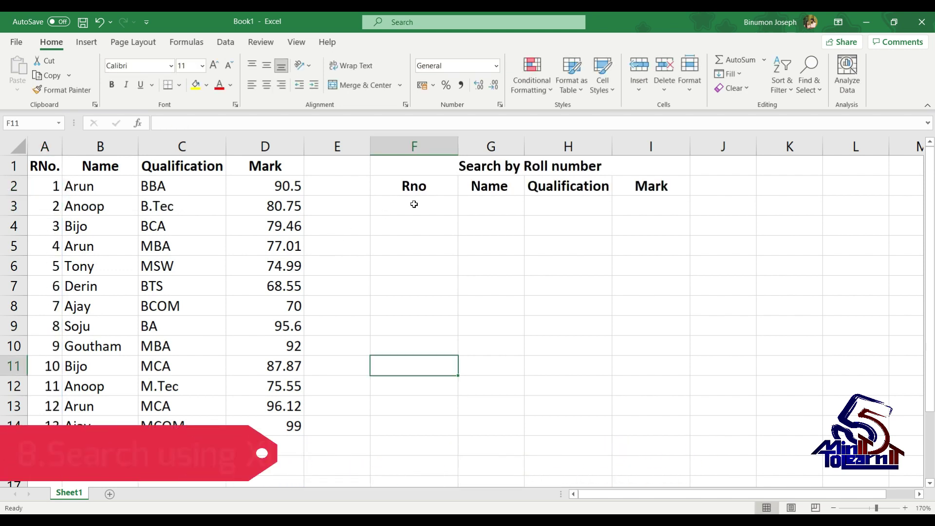
# Step: Enter roll number 1 in F3 and =XLOOKUP(F3,A2#,B2:D14) in G3 to return the matching name, qualification and mark
pyautogui.click(413, 202)
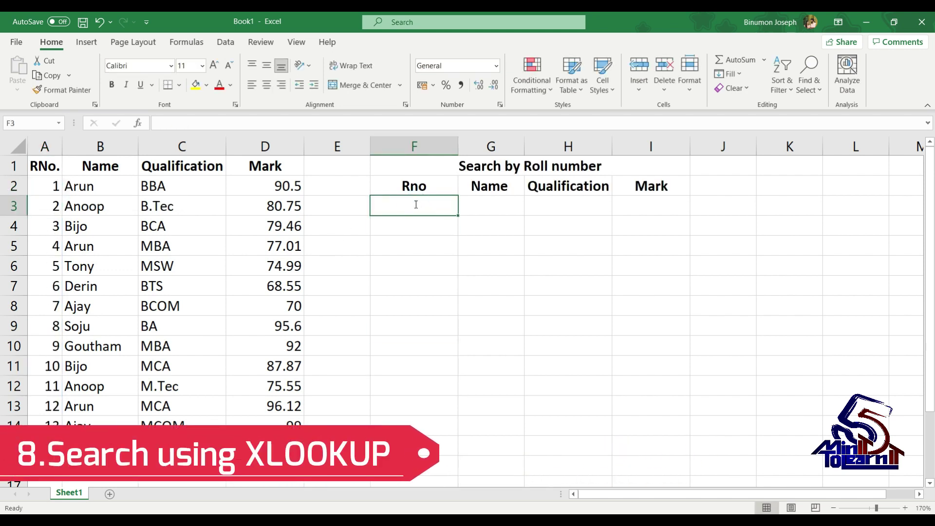
pyautogui.write('1')
pyautogui.click(494, 202)
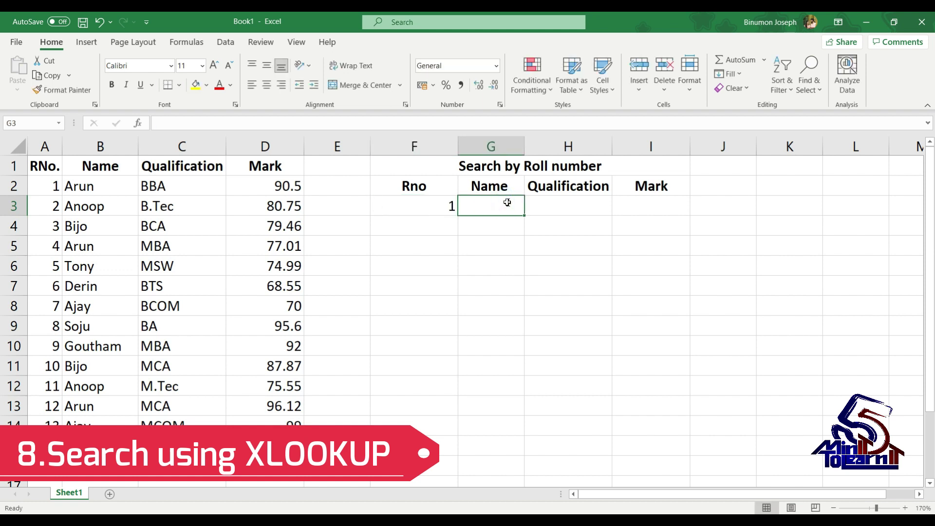
pyautogui.write('=xloo')
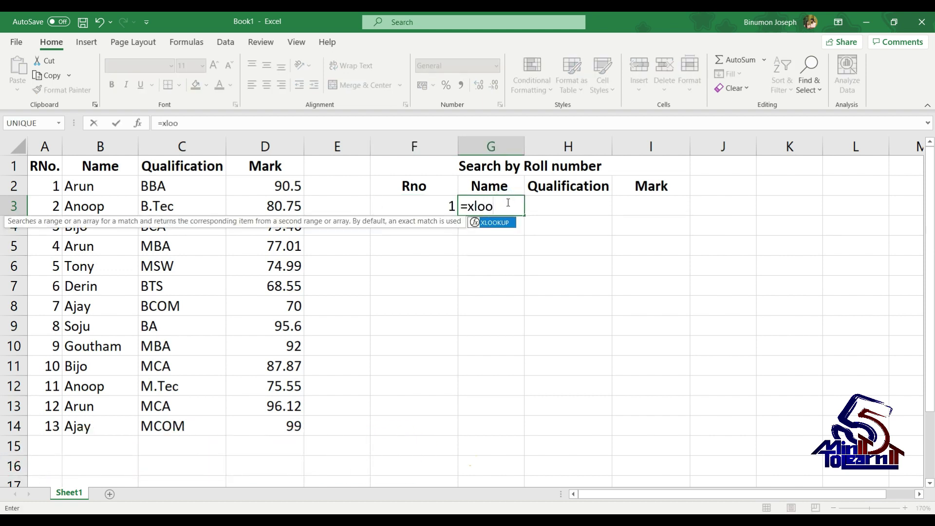
pyautogui.write('kup(')
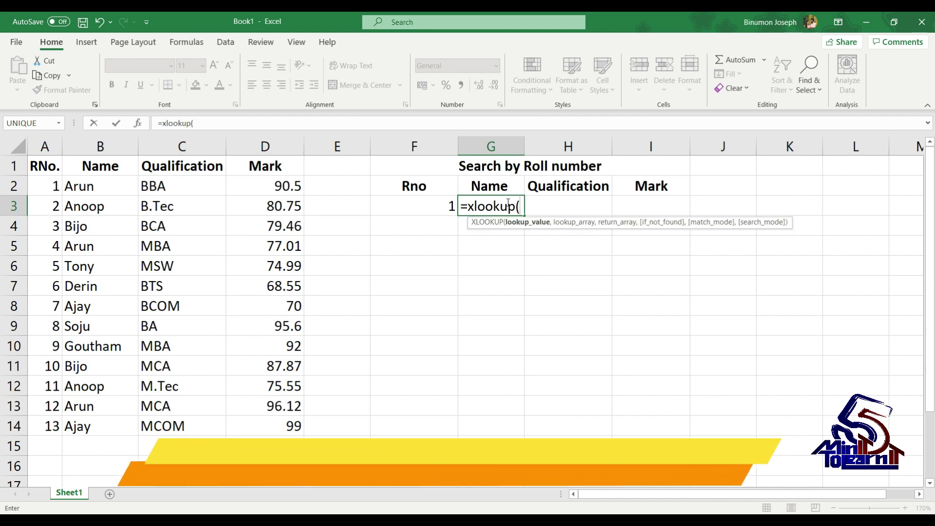
pyautogui.click(423, 208)
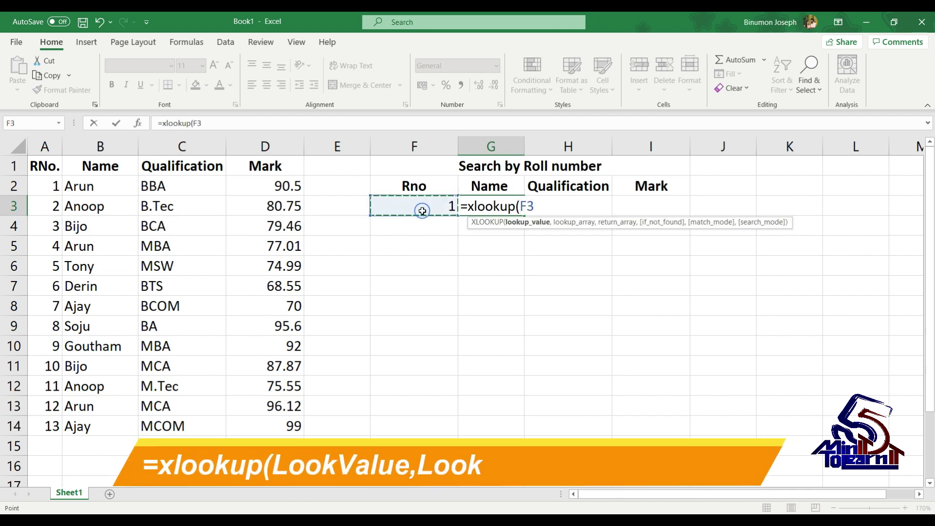
pyautogui.write(',')
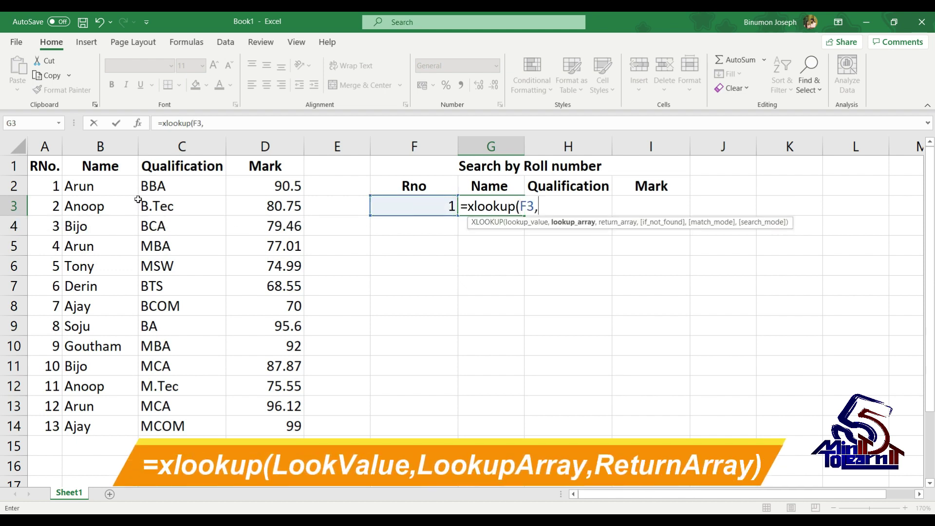
pyautogui.moveTo(43, 184); pyautogui.dragTo(55, 423)
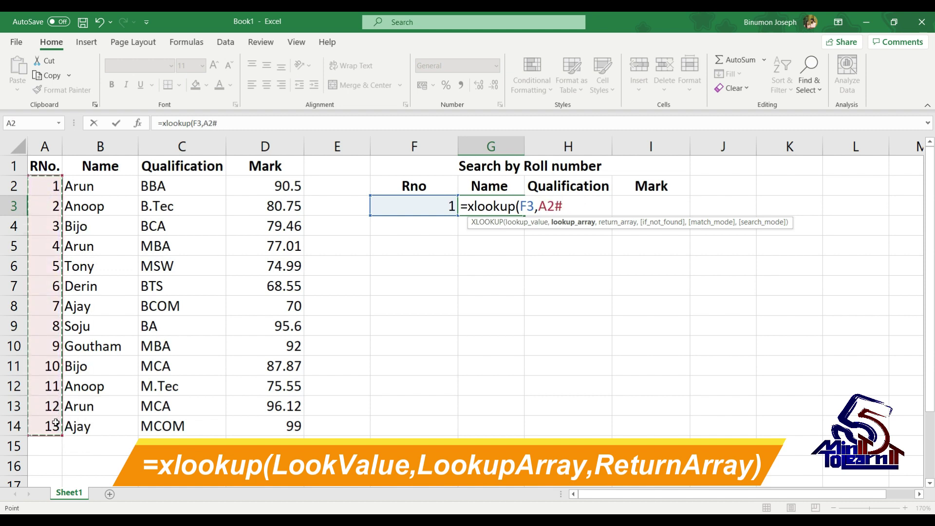
pyautogui.write(',')
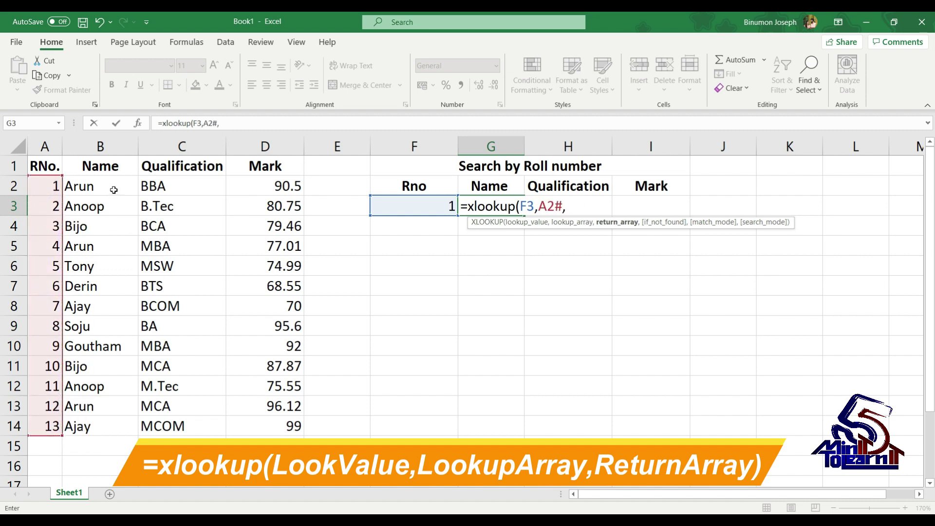
pyautogui.moveTo(114, 189); pyautogui.dragTo(274, 419)
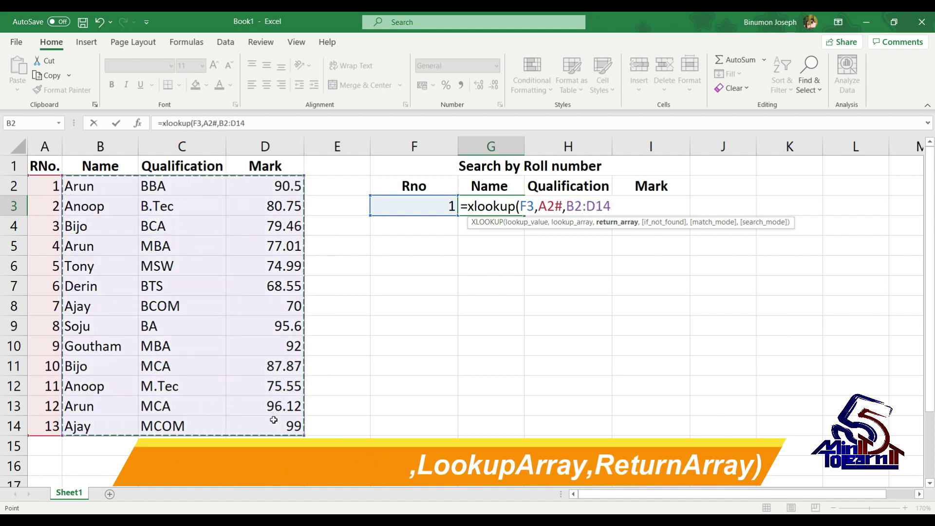
pyautogui.write(')')
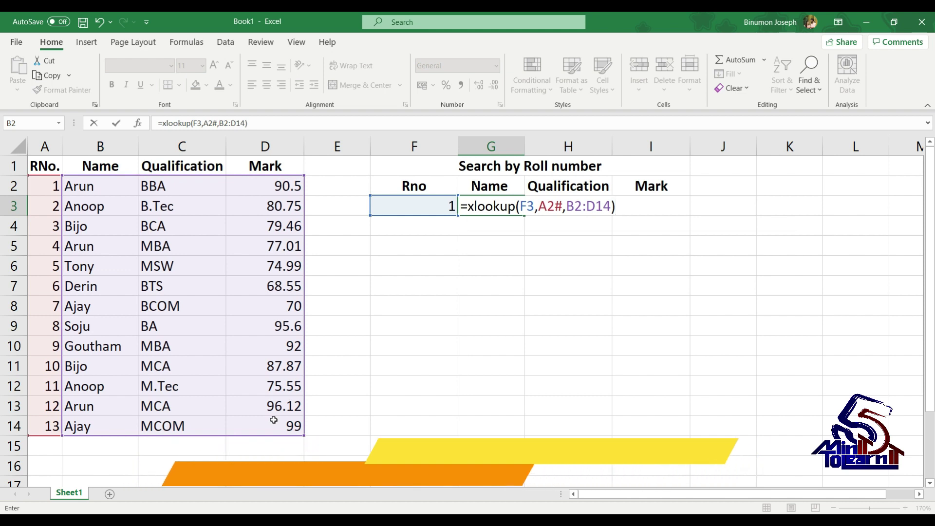
pyautogui.press('Return')
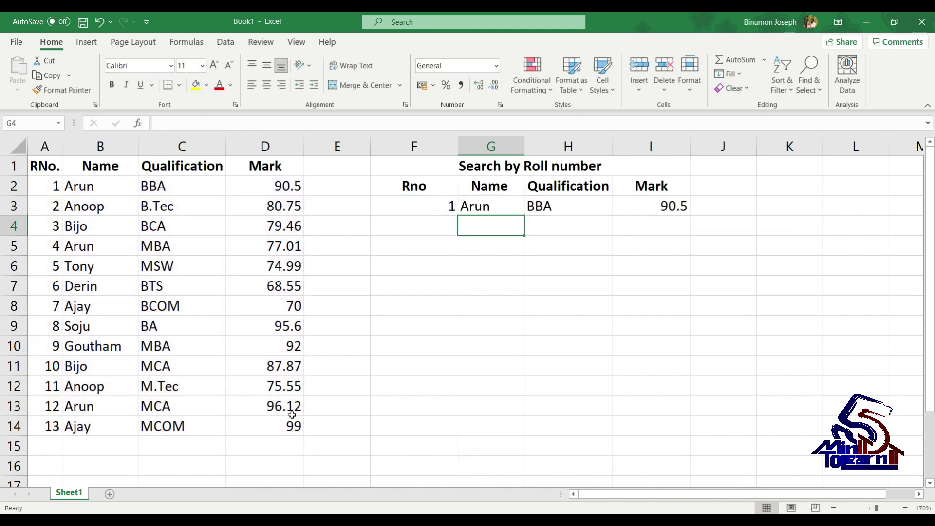
# Step: Look up other students by entering roll numbers 5, 12 and 13 one after another in F3
pyautogui.click(452, 207)
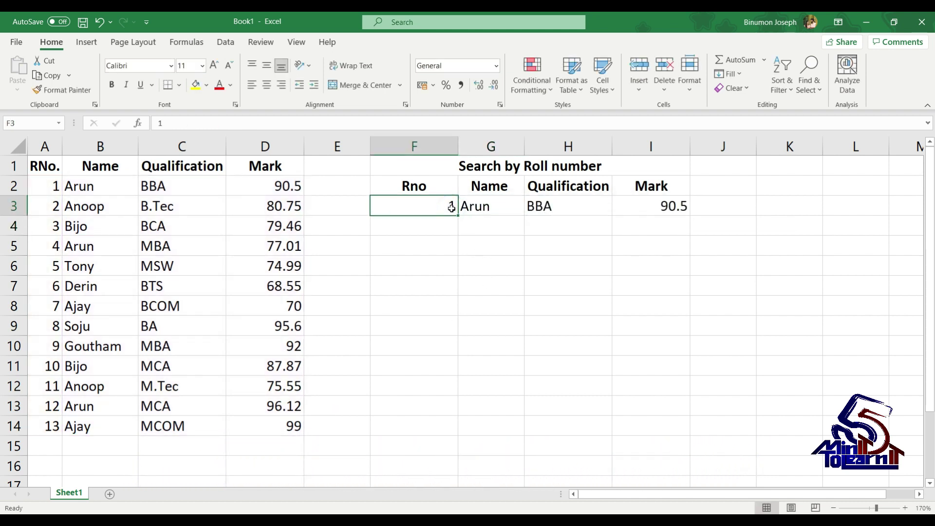
pyautogui.write('5')
pyautogui.press('Return')
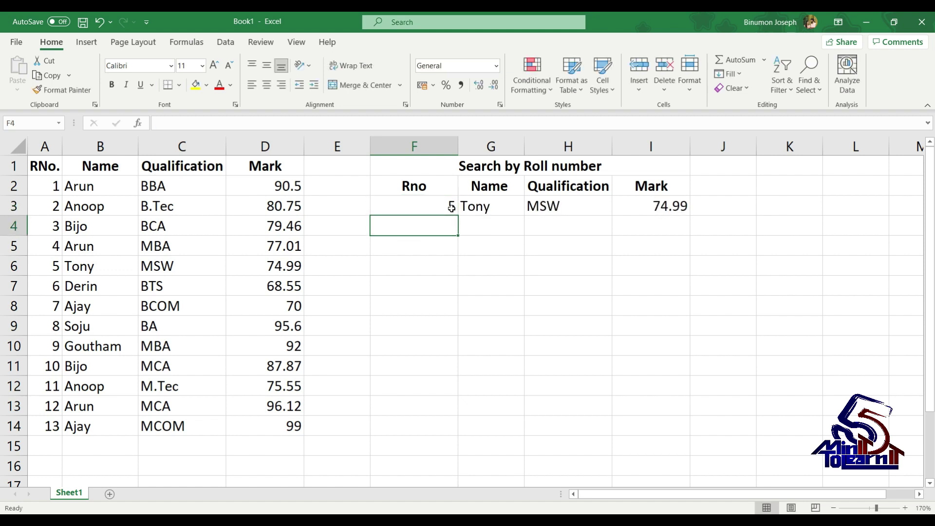
pyautogui.click(448, 206)
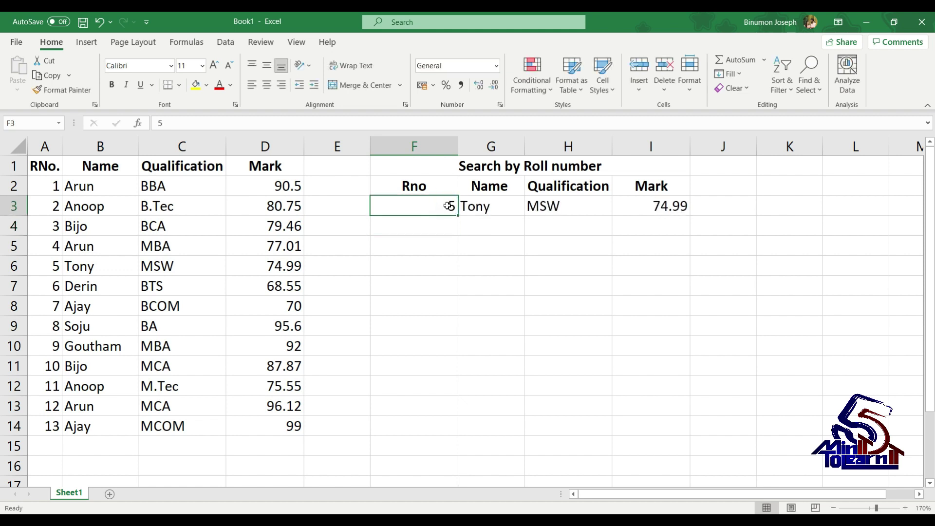
pyautogui.write('12')
pyautogui.press('Return')
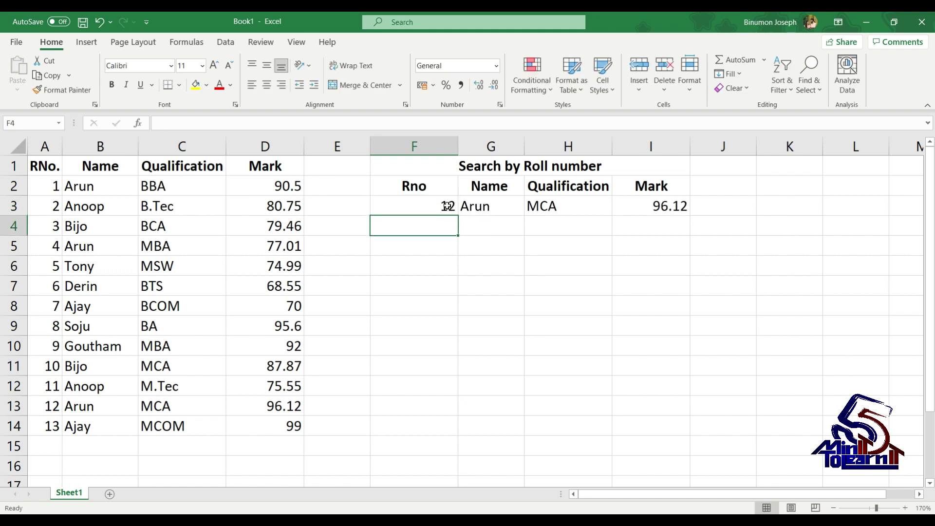
pyautogui.click(441, 206)
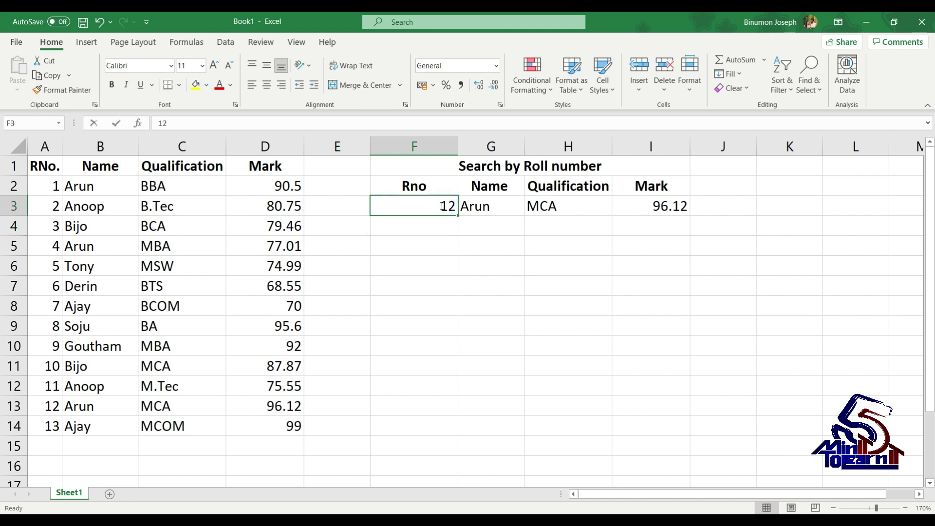
pyautogui.write('13')
pyautogui.press('Return')
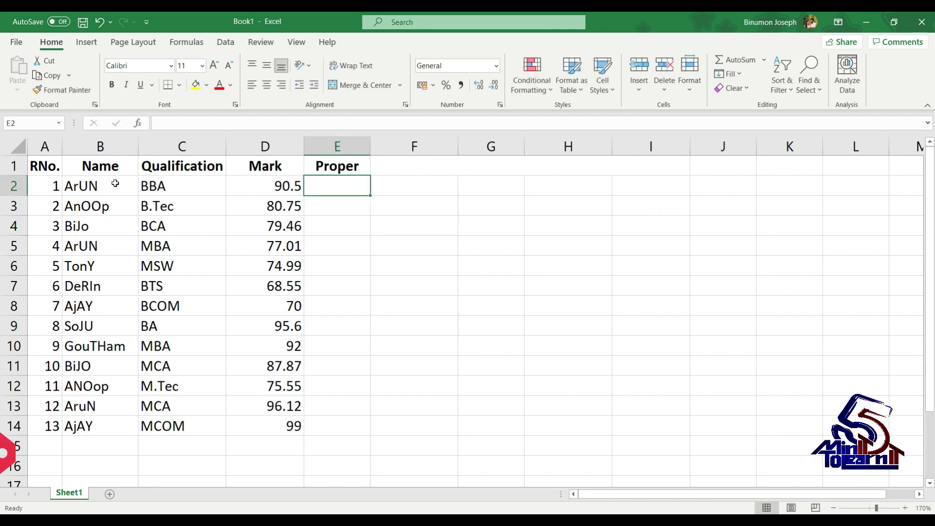
# Step: Enter =PROPER(B2) in E2 to convert the first mixed-case name to proper case
pyautogui.moveTo(113, 186); pyautogui.dragTo(118, 423)
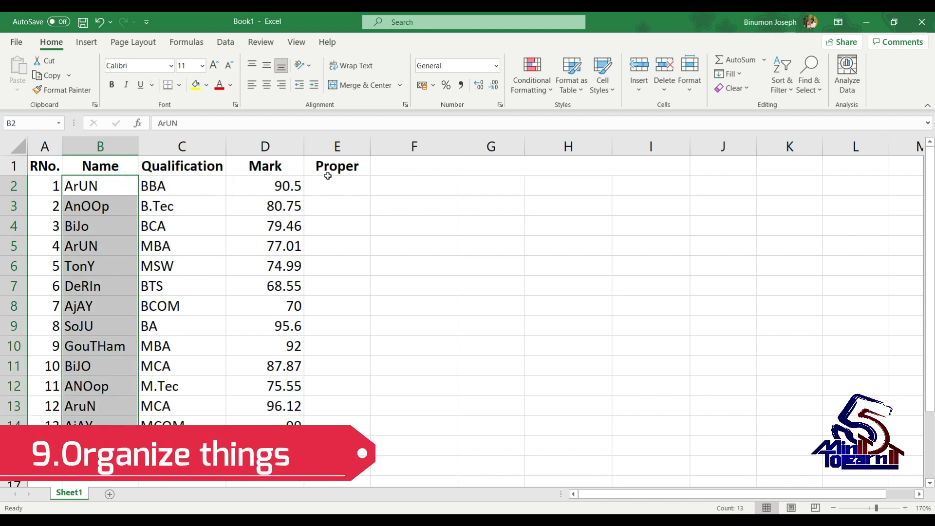
pyautogui.click(335, 192)
pyautogui.write('=')
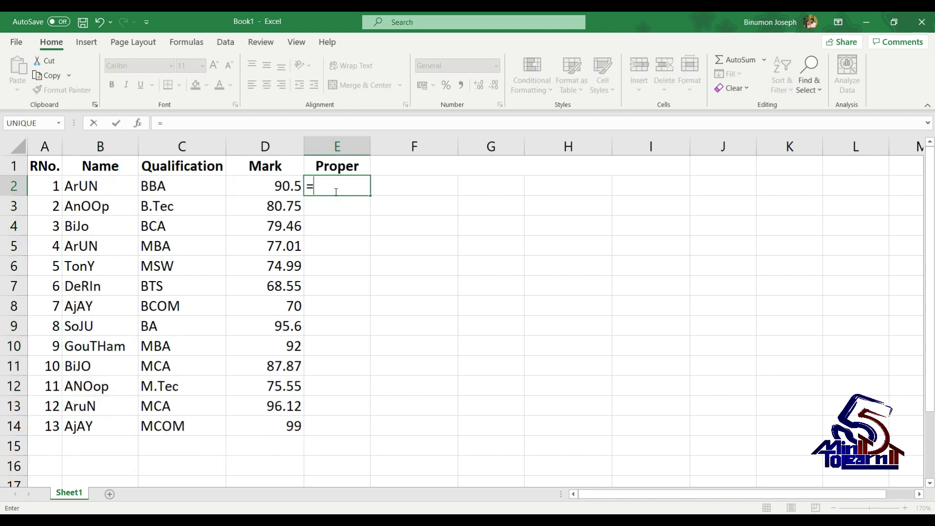
pyautogui.write('proper(B2')
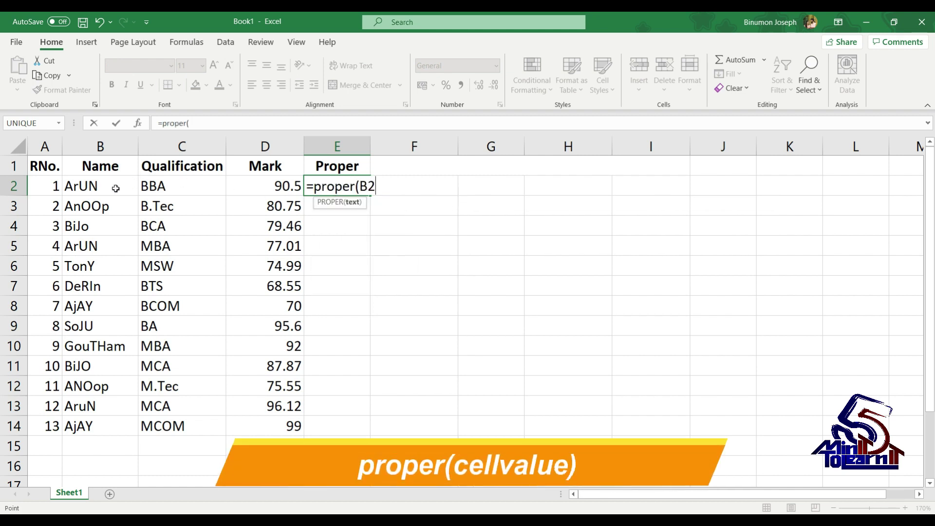
pyautogui.click(116, 188)
pyautogui.write('_')
pyautogui.press('BackSpace')
pyautogui.write(')')
pyautogui.press('Return')
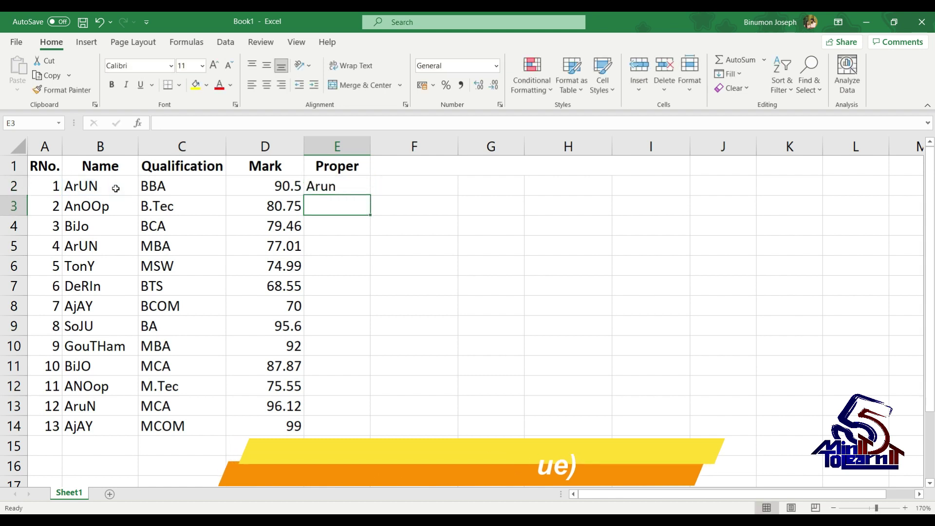
# Step: Fill the PROPER formula from E2 down to E14 for all the names
pyautogui.click(324, 180)
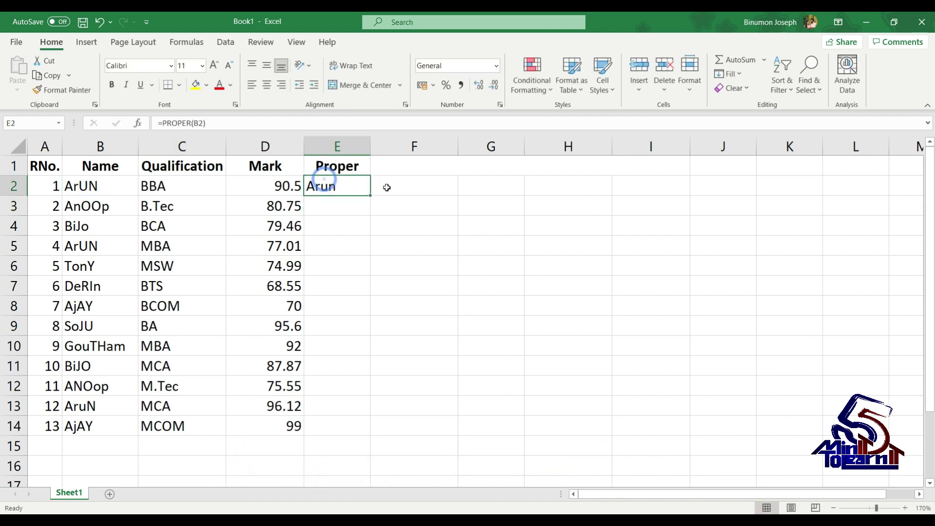
pyautogui.moveTo(371, 196); pyautogui.dragTo(364, 428)
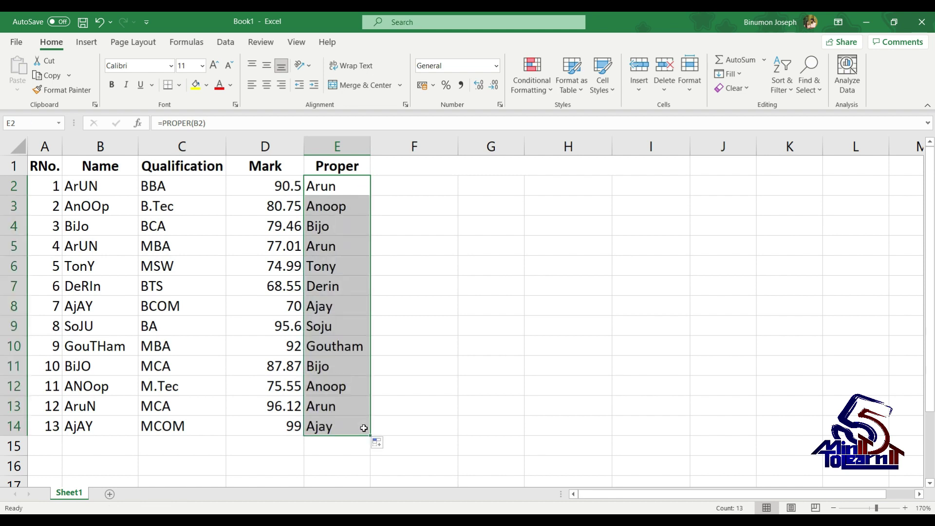
pyautogui.click(413, 388)
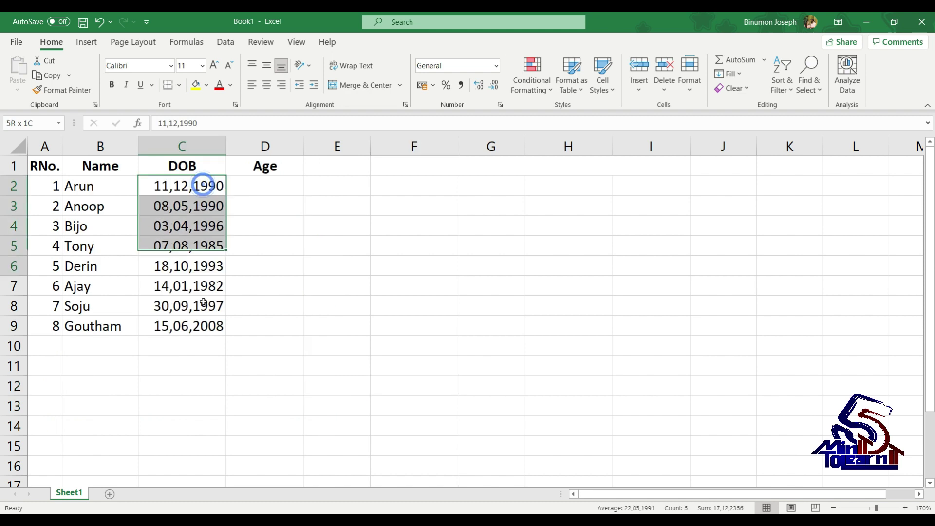
# Step: Enter =DATEDIF(C2,TODAY(),"y") in D2 to calculate age from the birth date, and fill it down to D9
pyautogui.moveTo(197, 246); pyautogui.dragTo(204, 319)
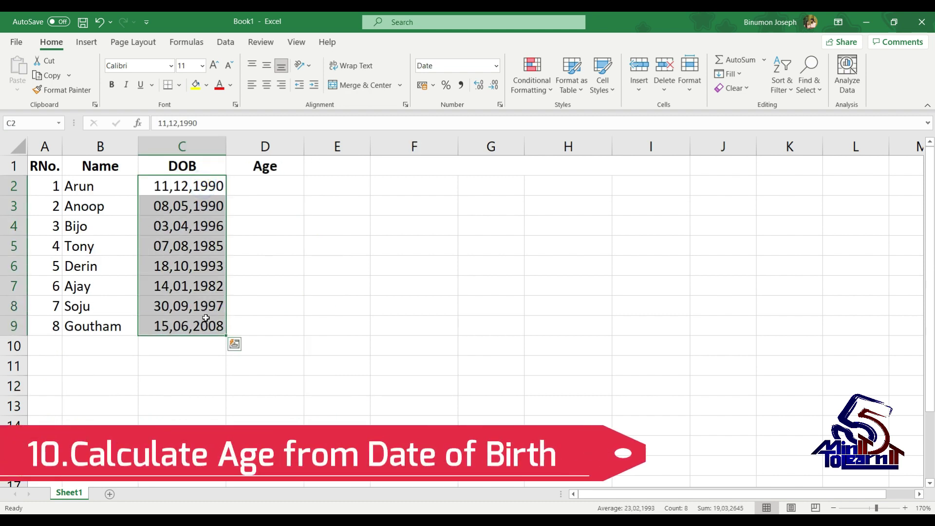
pyautogui.click(265, 180)
pyautogui.write('=date')
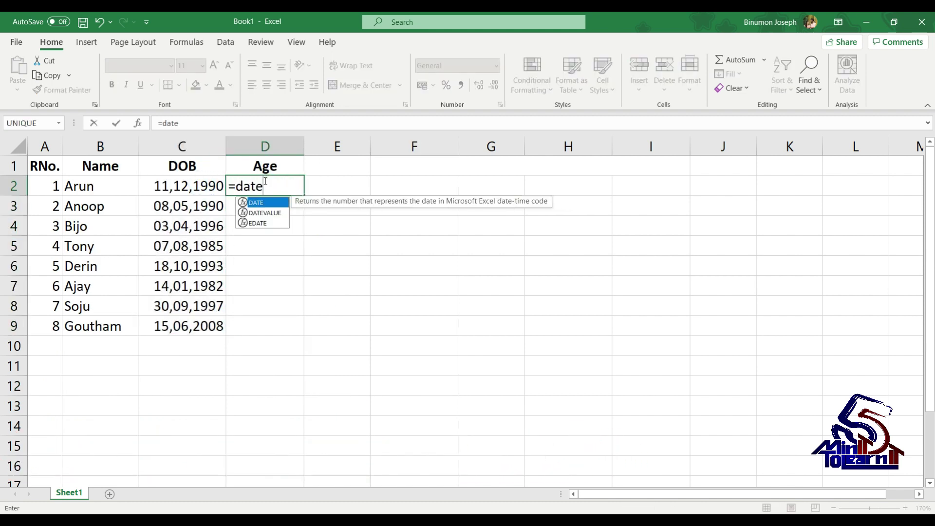
pyautogui.write('dif')
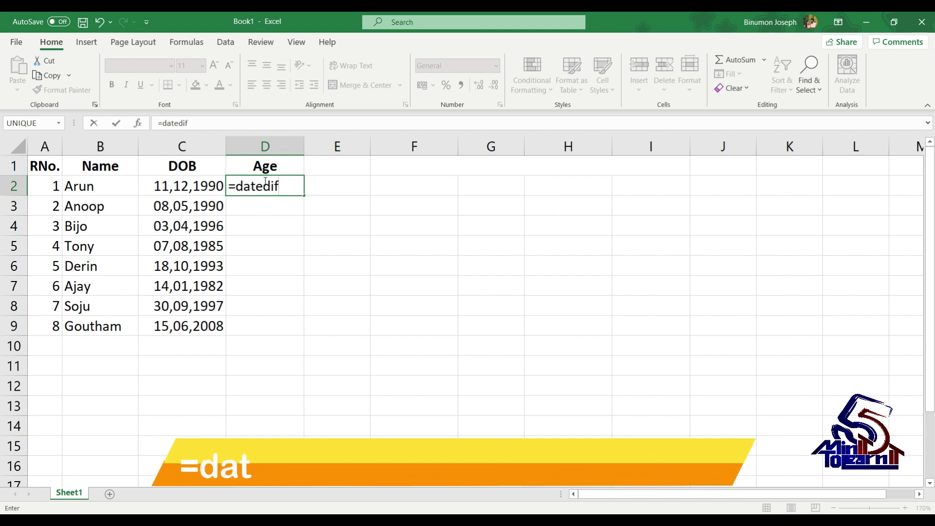
pyautogui.write('(')
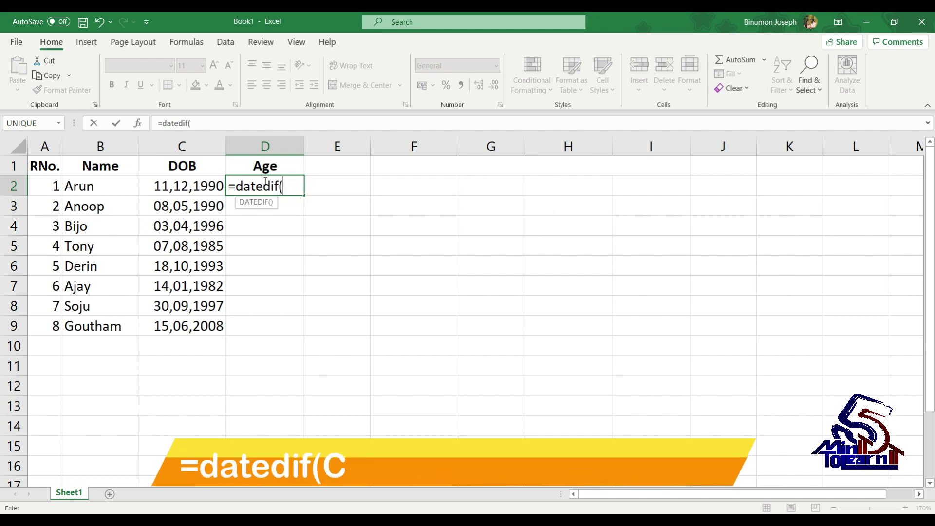
pyautogui.click(189, 185)
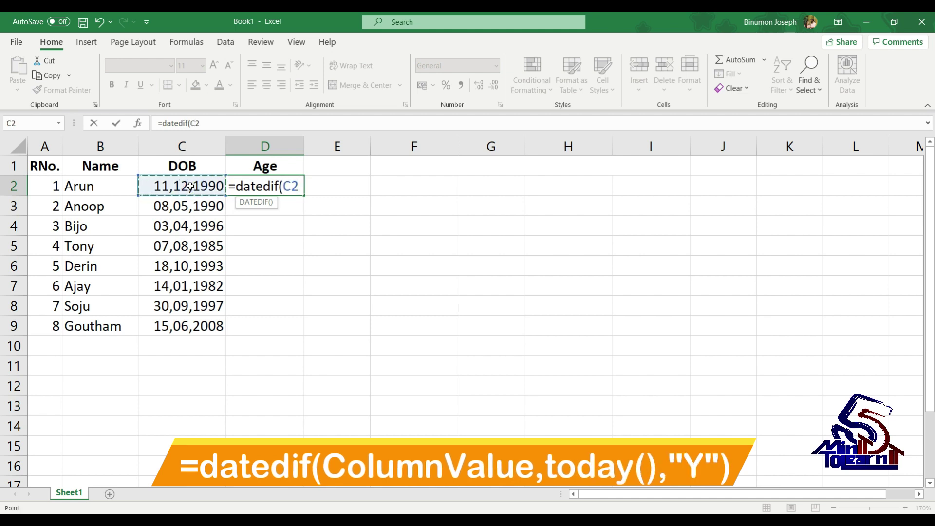
pyautogui.write(',to')
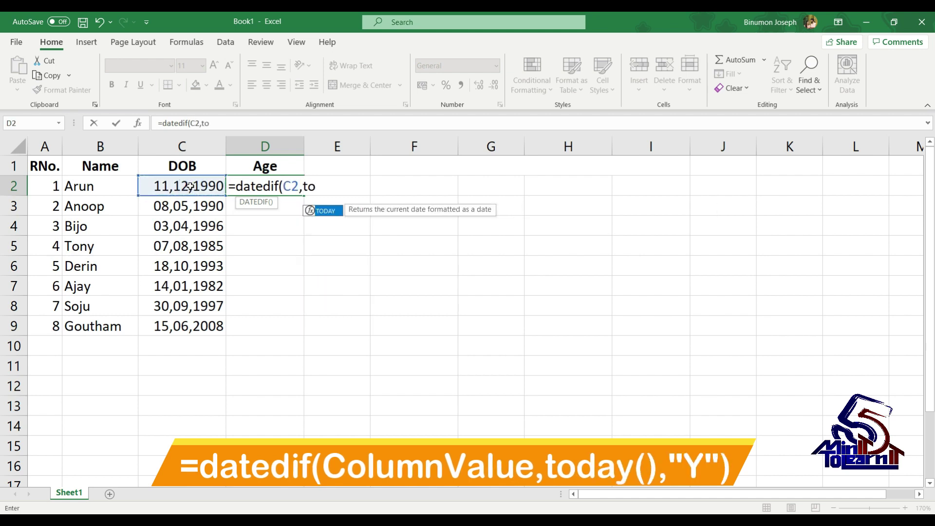
pyautogui.write('day()')
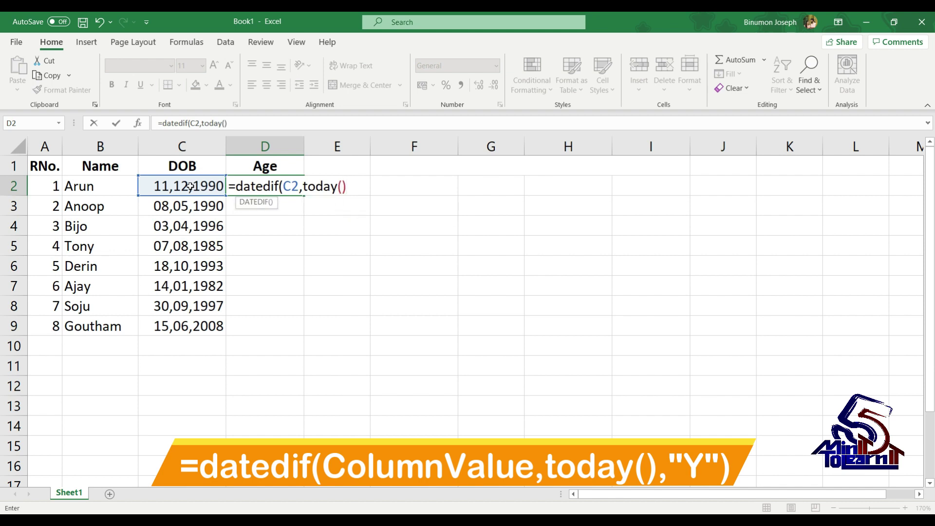
pyautogui.write(',"y')
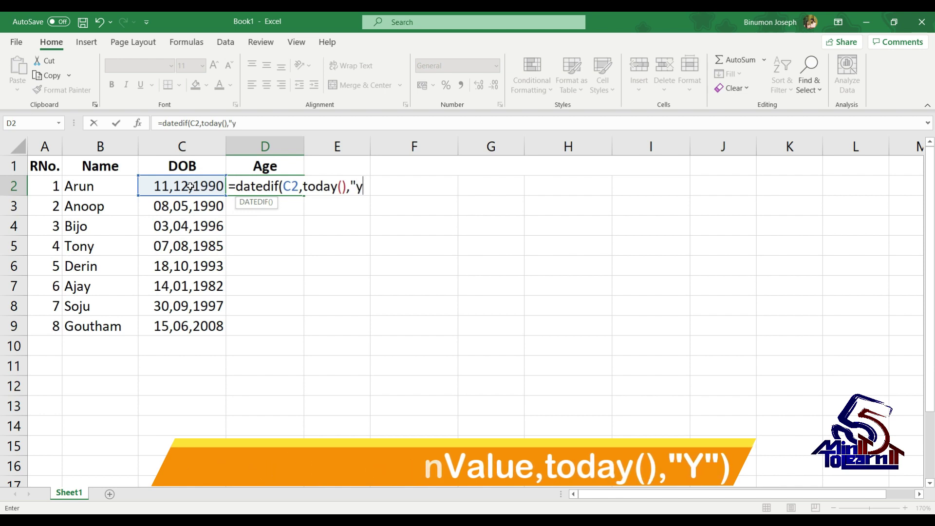
pyautogui.write('"')
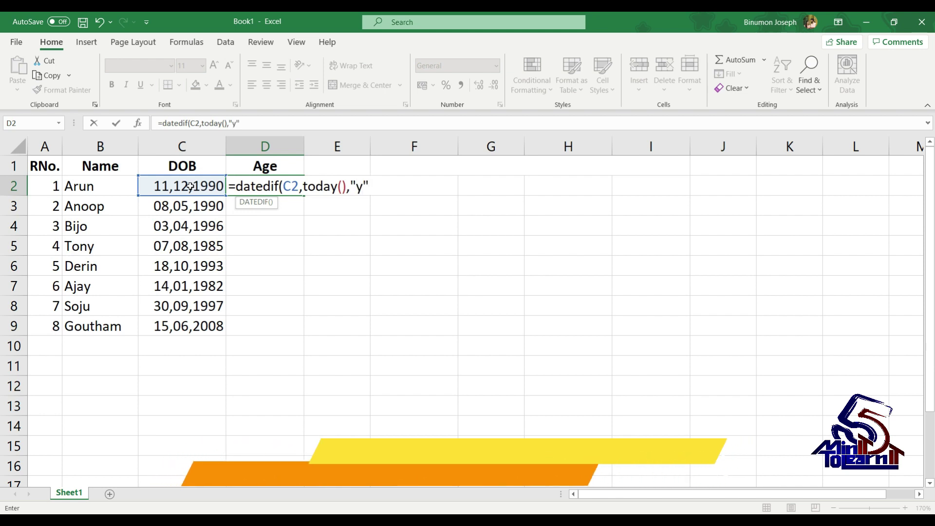
pyautogui.write(')')
pyautogui.press('Return')
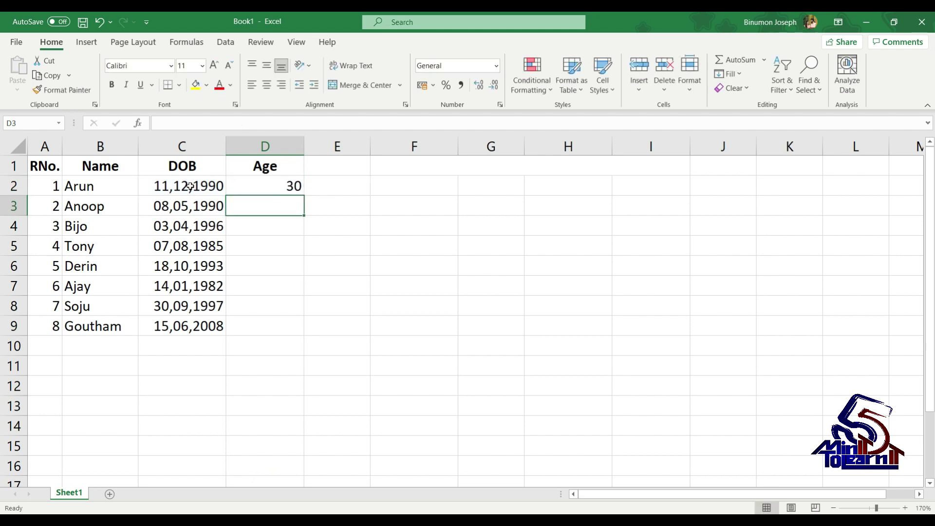
pyautogui.click(269, 186)
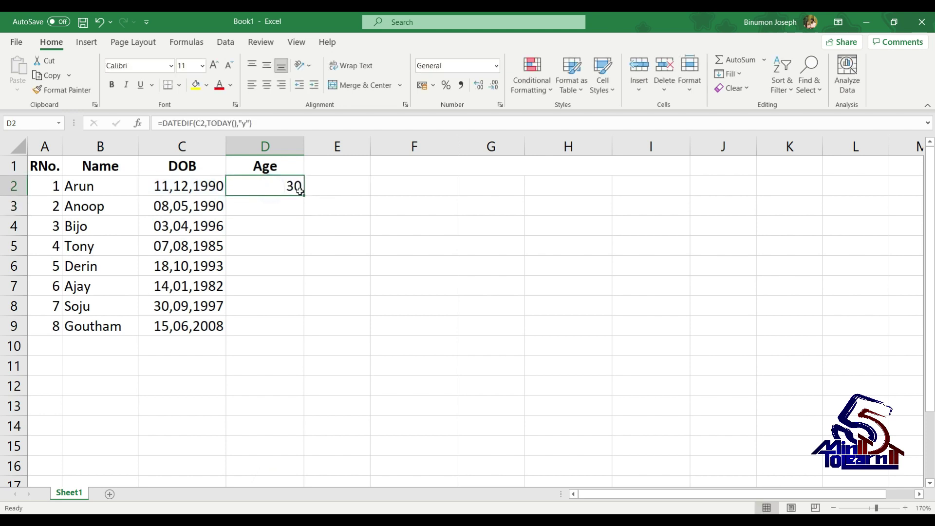
pyautogui.moveTo(303, 194); pyautogui.dragTo(289, 329)
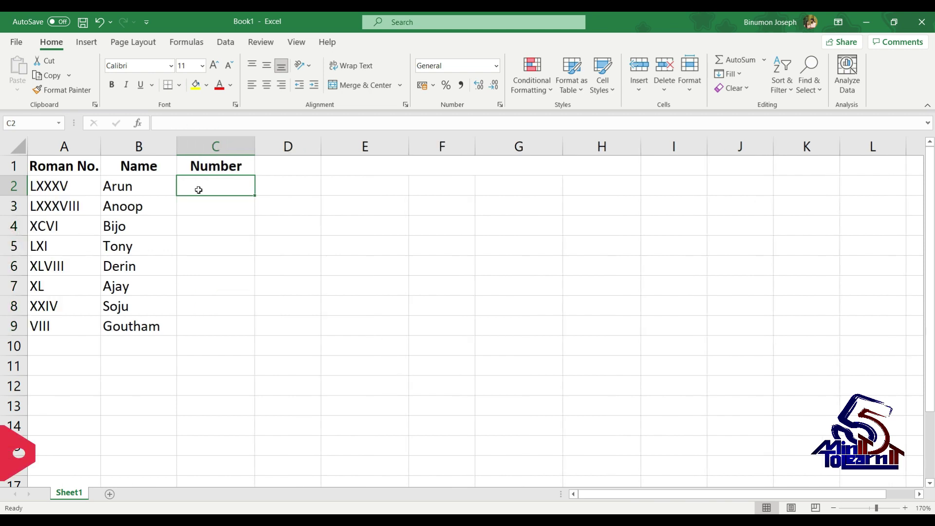
# Step: Enter =ARABIC(A2) in C2 to convert the first Roman numeral to a number
pyautogui.write('=')
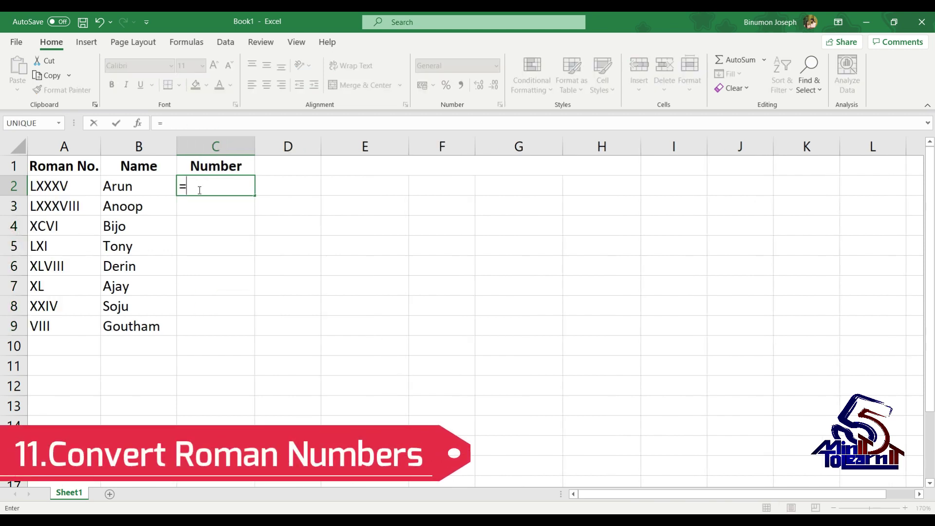
pyautogui.write('ara')
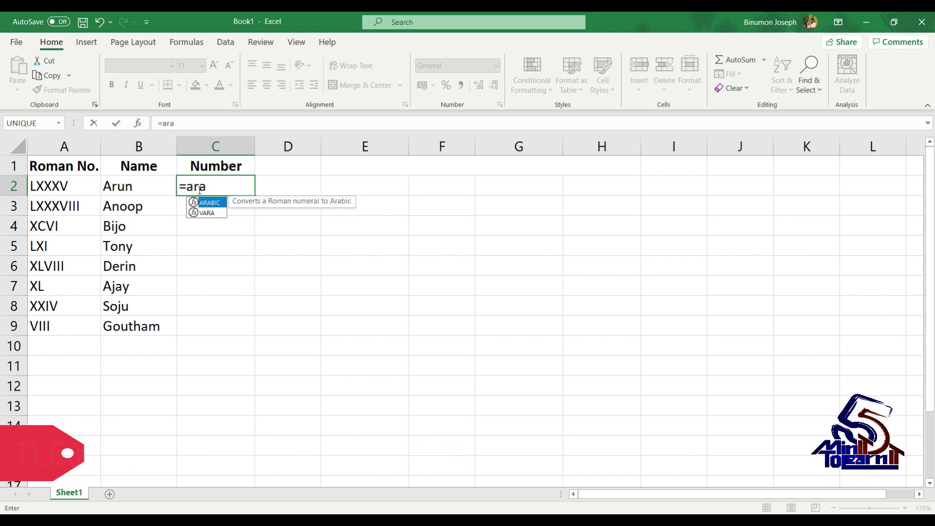
pyautogui.write('bic(')
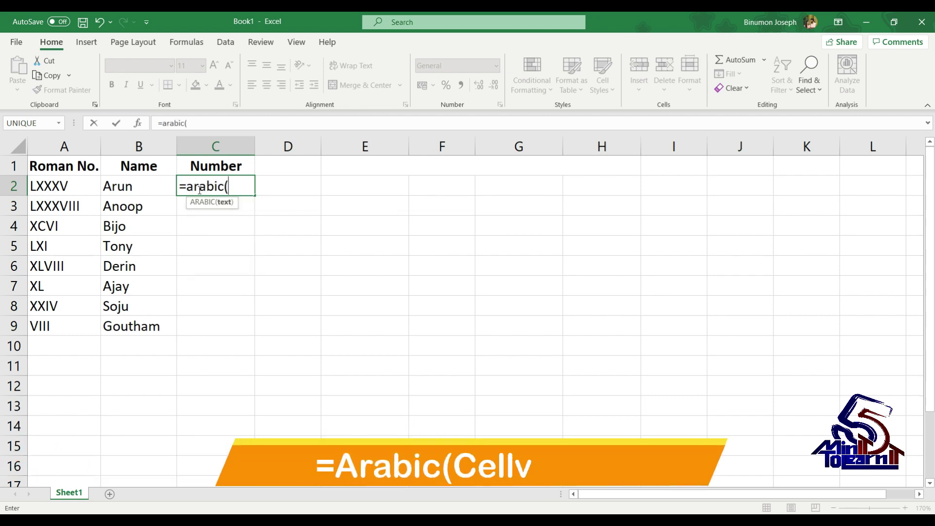
pyautogui.click(52, 187)
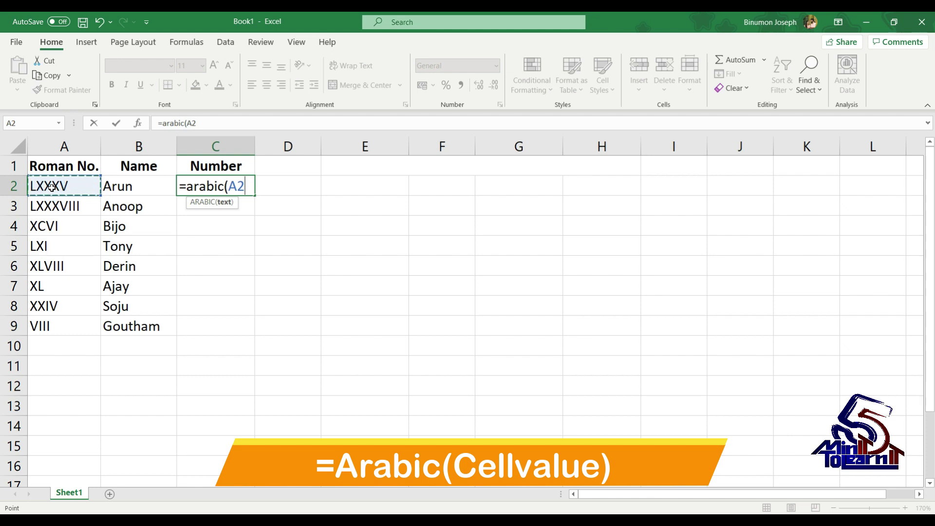
pyautogui.write(')')
pyautogui.press('Return')
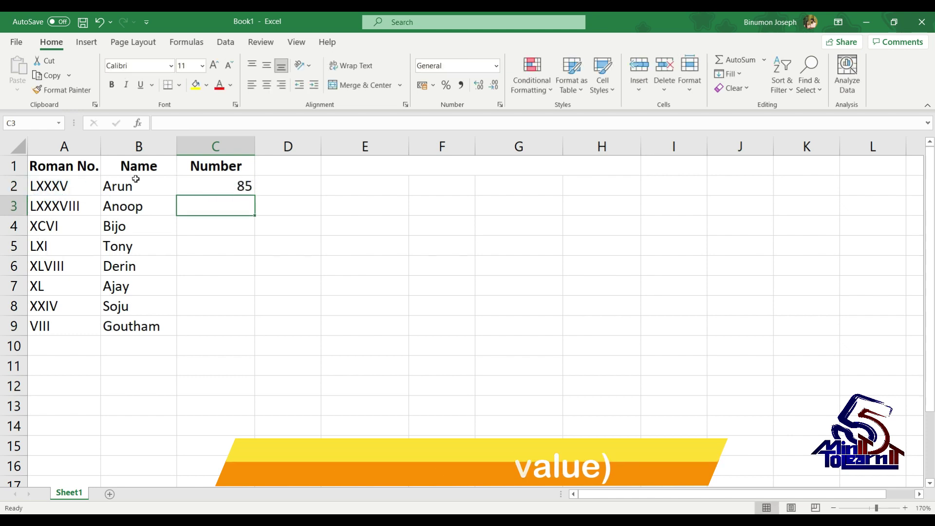
# Step: Fill the ARABIC formula from C2 down to C9 for the remaining Roman numerals
pyautogui.click(217, 184)
pyautogui.moveTo(254, 194); pyautogui.dragTo(248, 330)
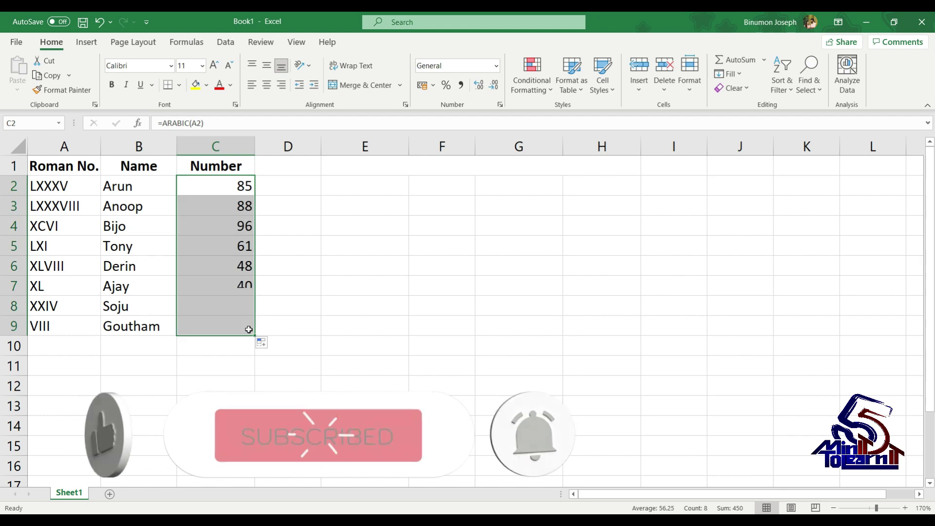
pyautogui.click(323, 321)
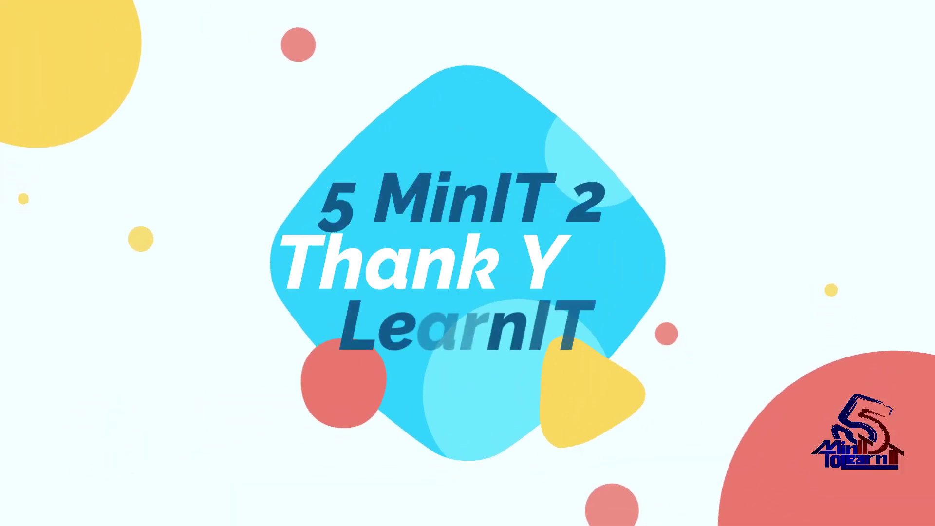